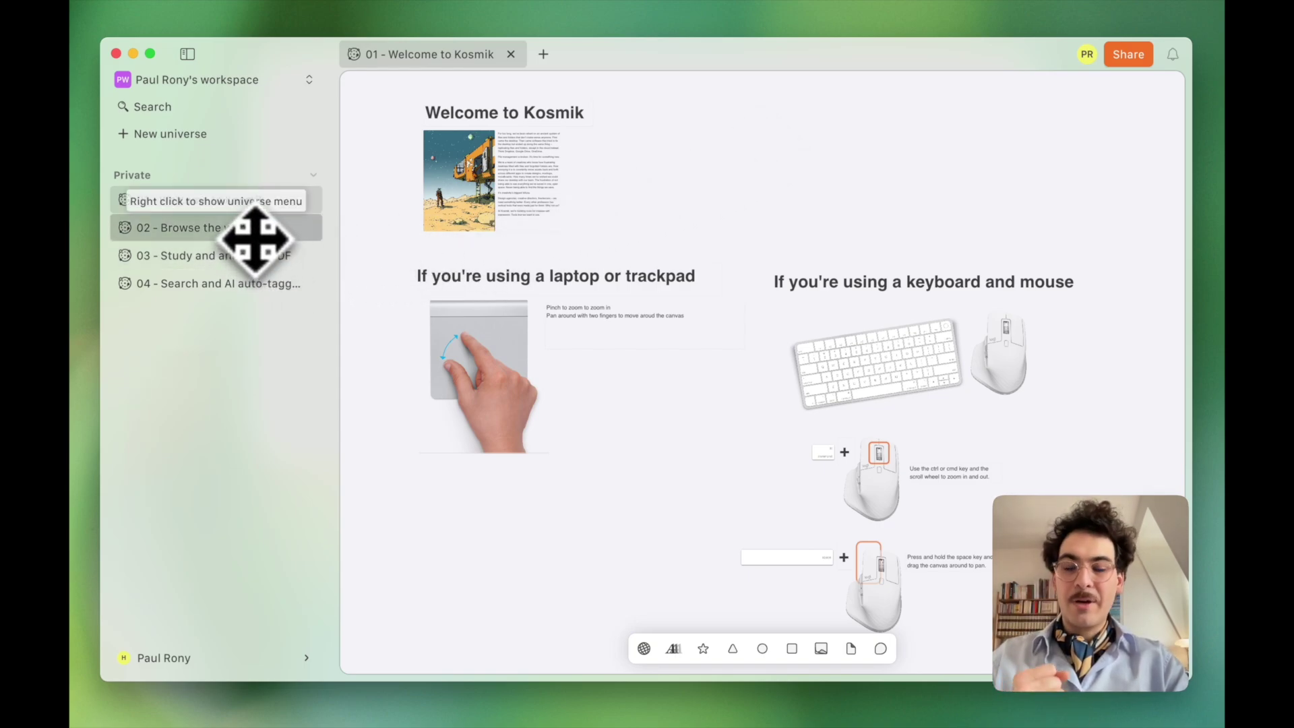
Step: Open the "02 - Browse the web" universe alongside "01 - Welcome to Kosmik" and hide the sidebar
left_click(256, 232)
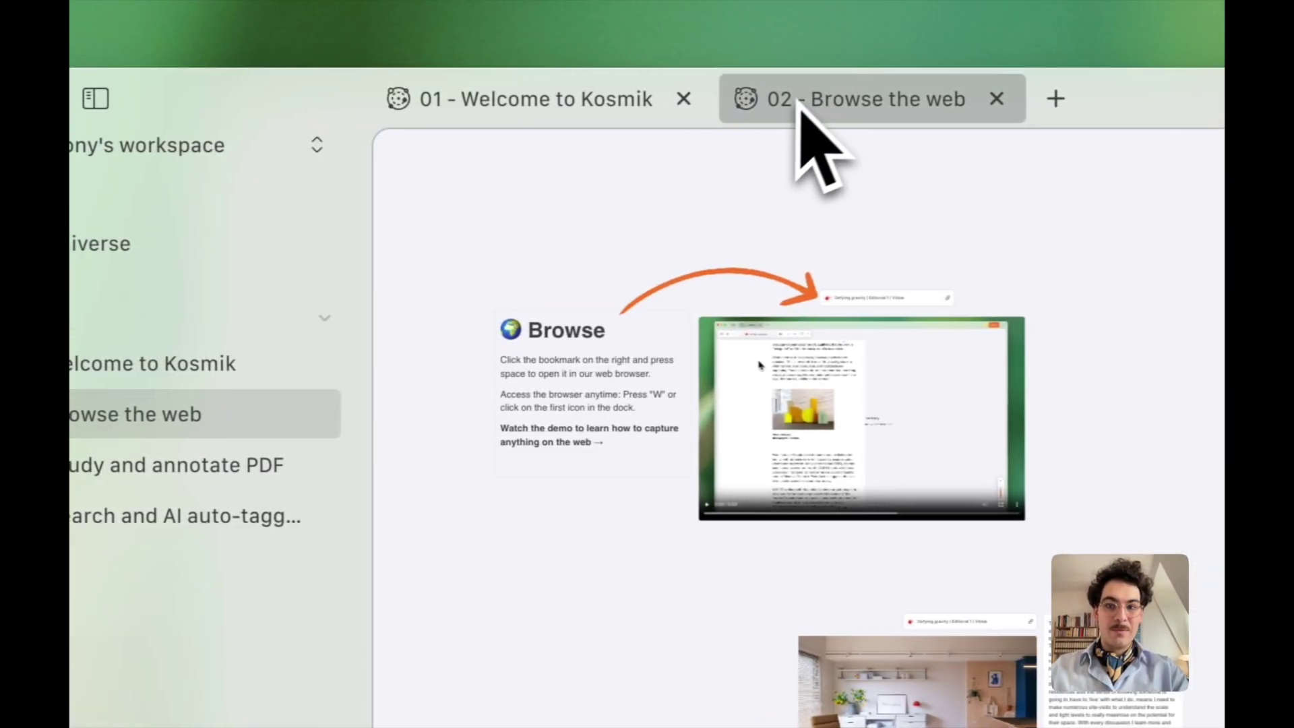
left_click(554, 99)
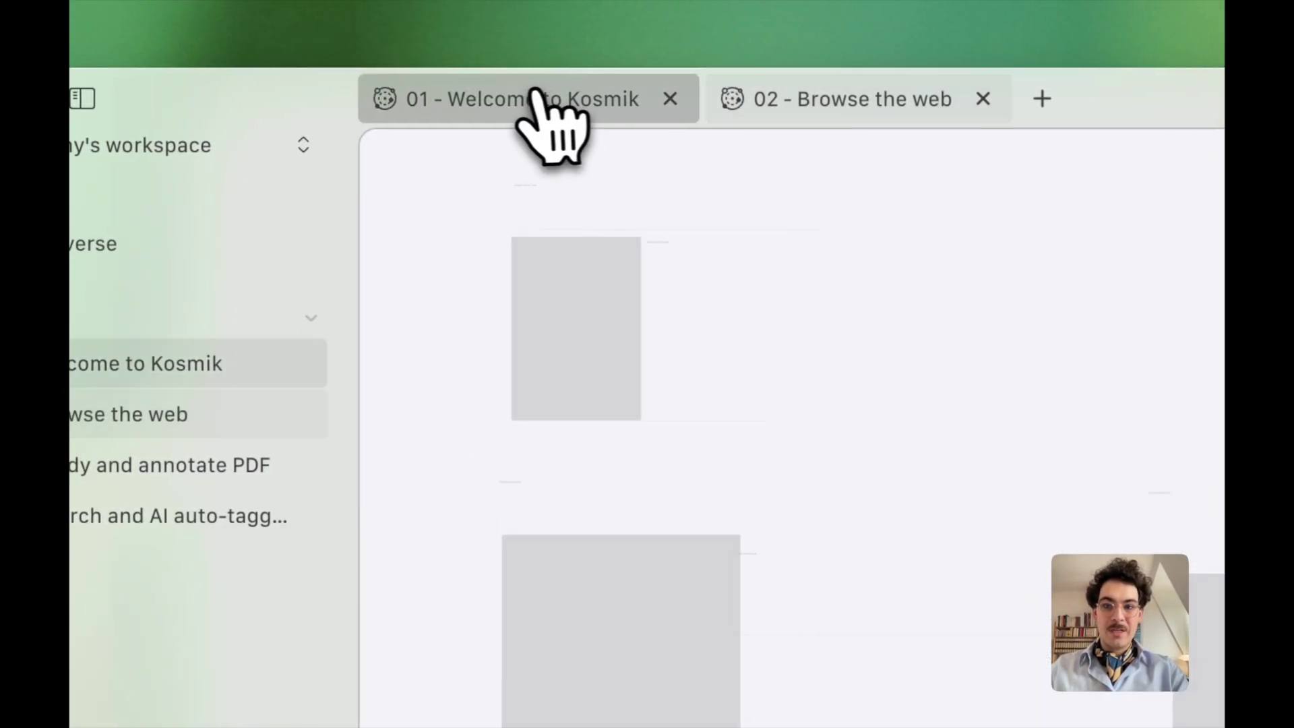
left_click(838, 102)
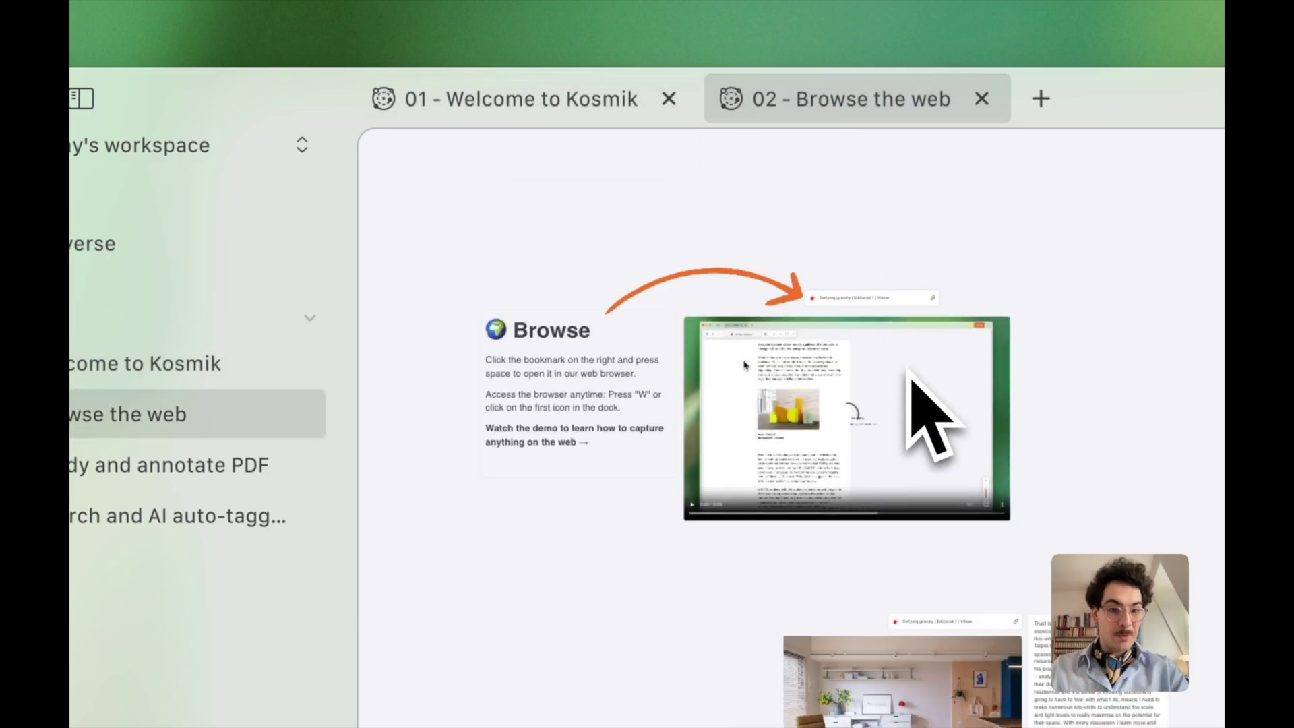
left_click(81, 99)
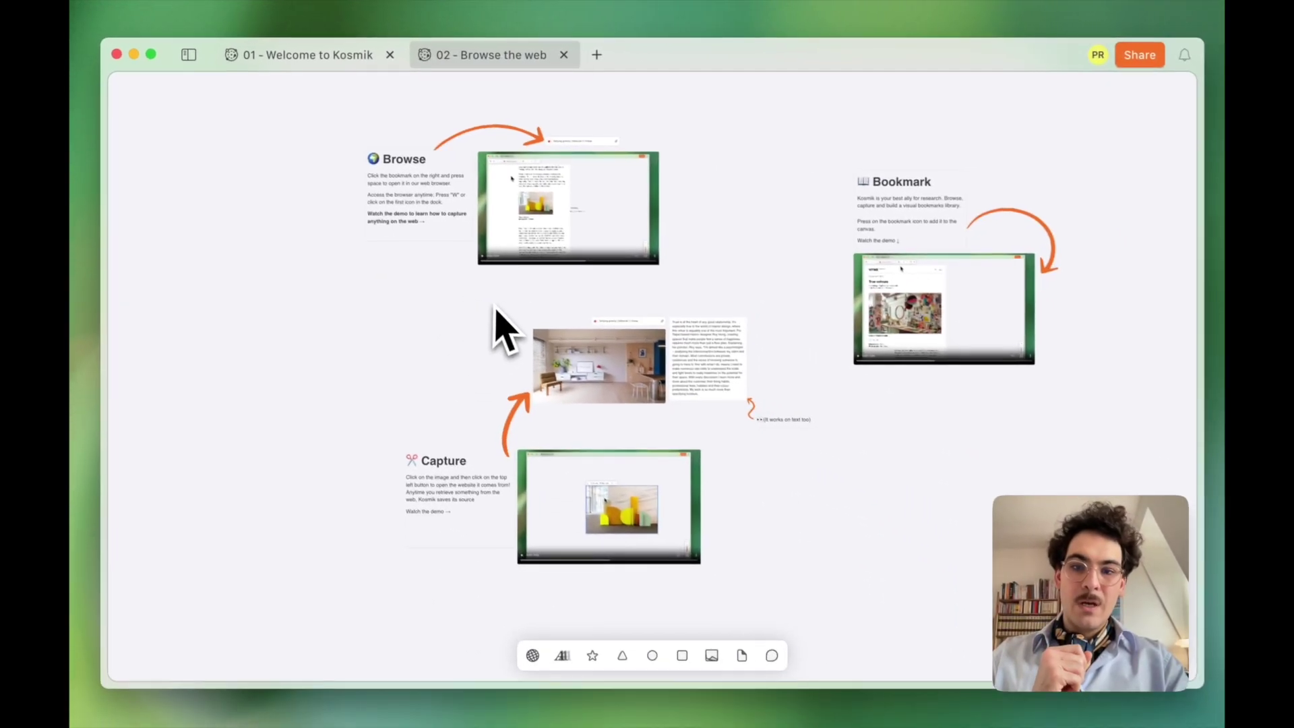
Step: Preview the "Defying gravity" bookmark from the Browse section in the built-in browser and close it
scroll(1078, 570, "up", 3)
scroll(623, 308, "up", 5)
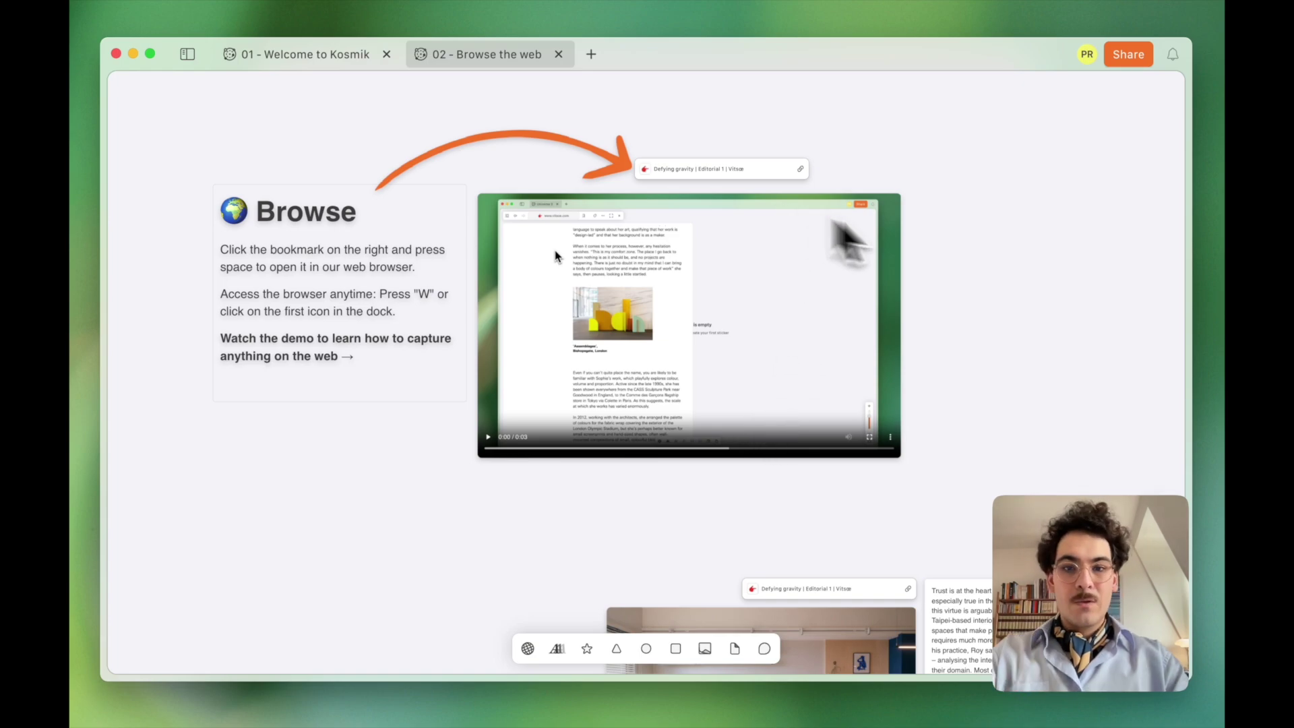
left_click(740, 169)
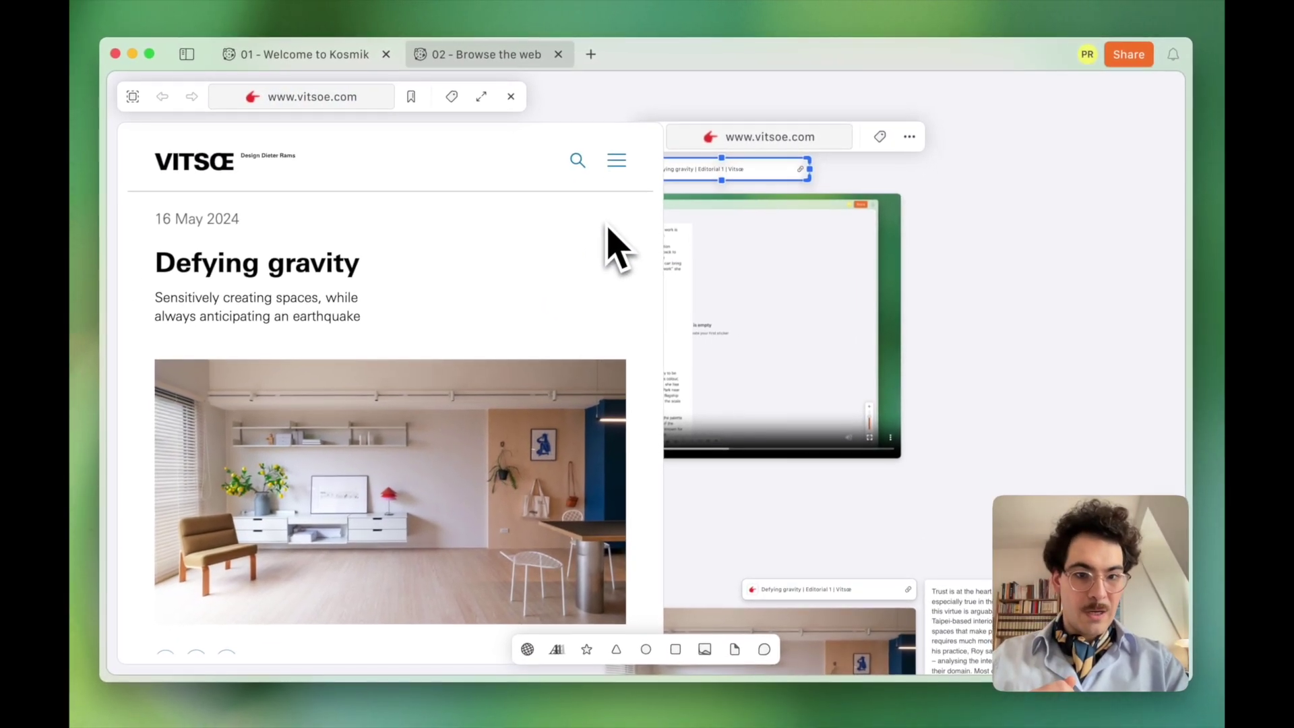
left_click(512, 98)
left_click(944, 523)
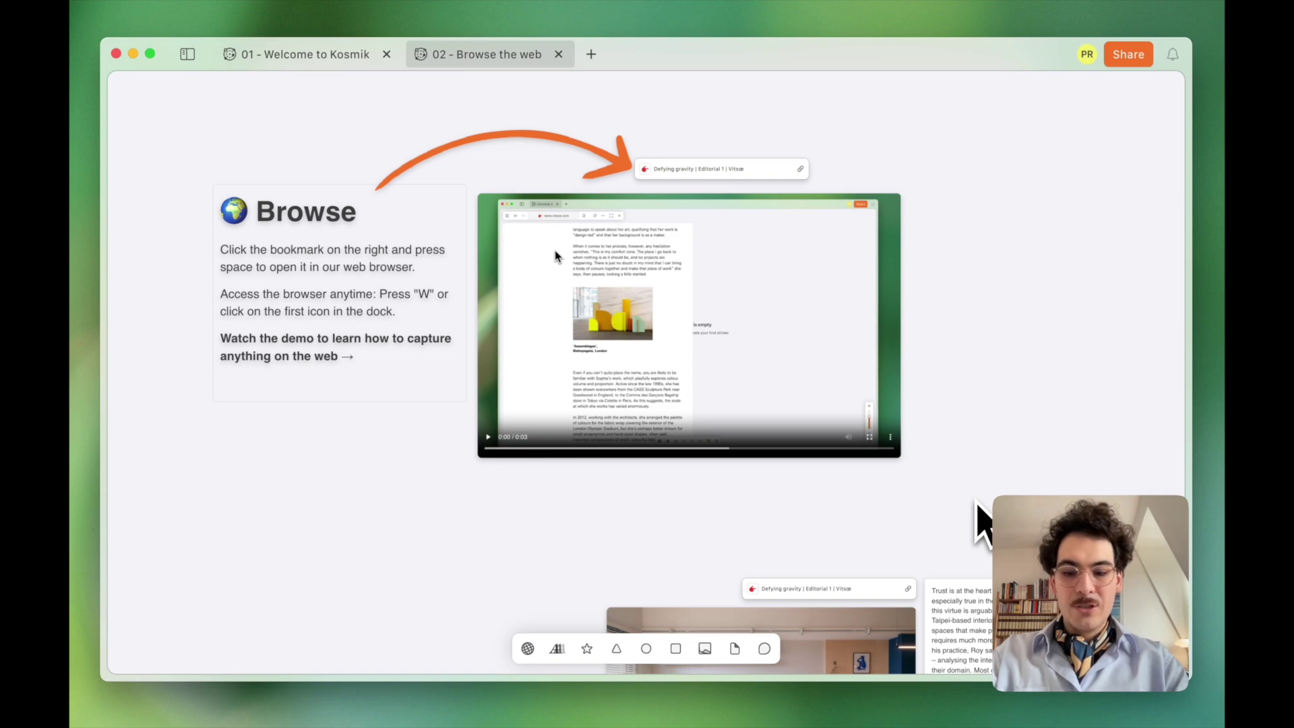
Step: Create a new web browser panel on the canvas and close it, twice in a row
key("w")
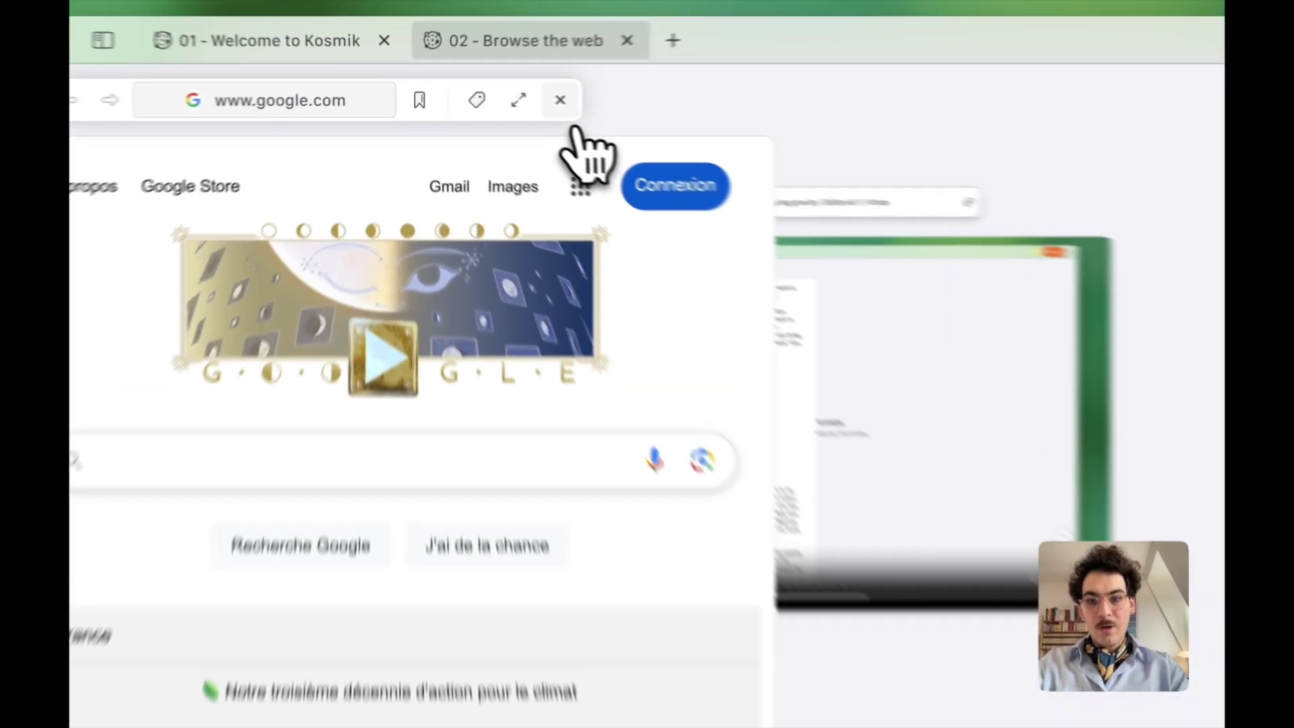
left_click(511, 96)
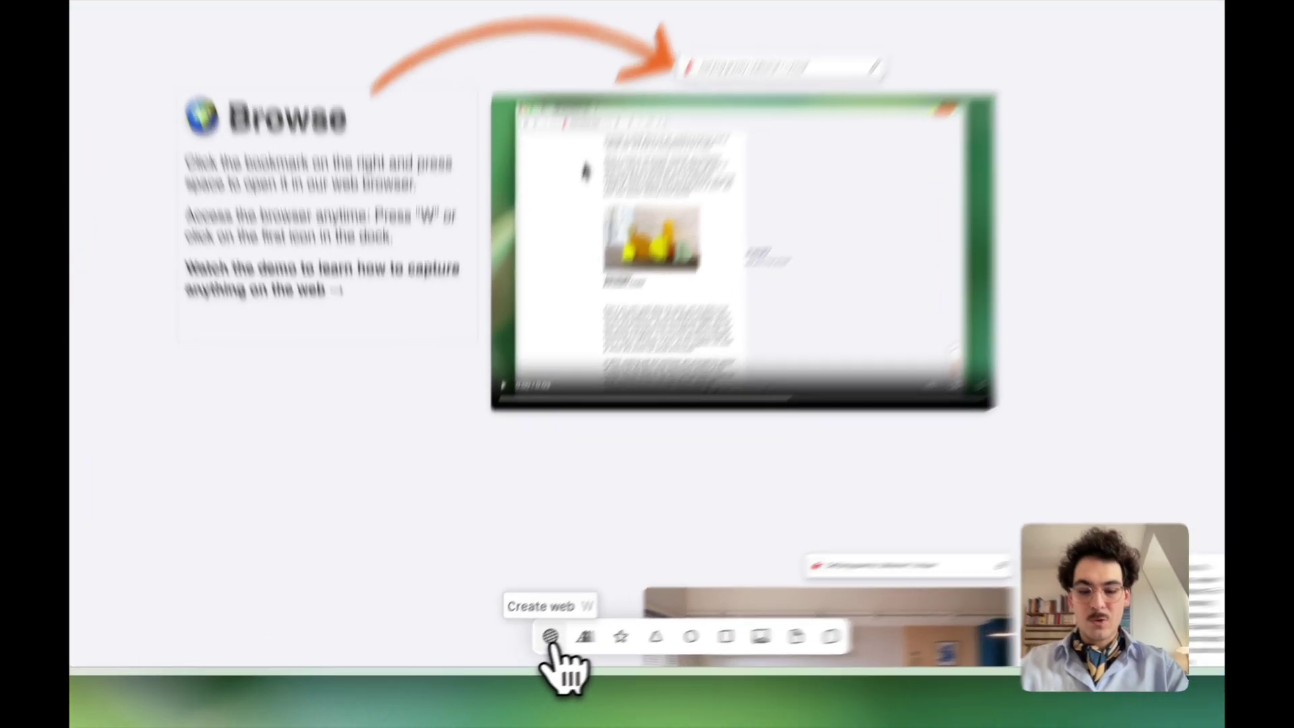
left_click(528, 649)
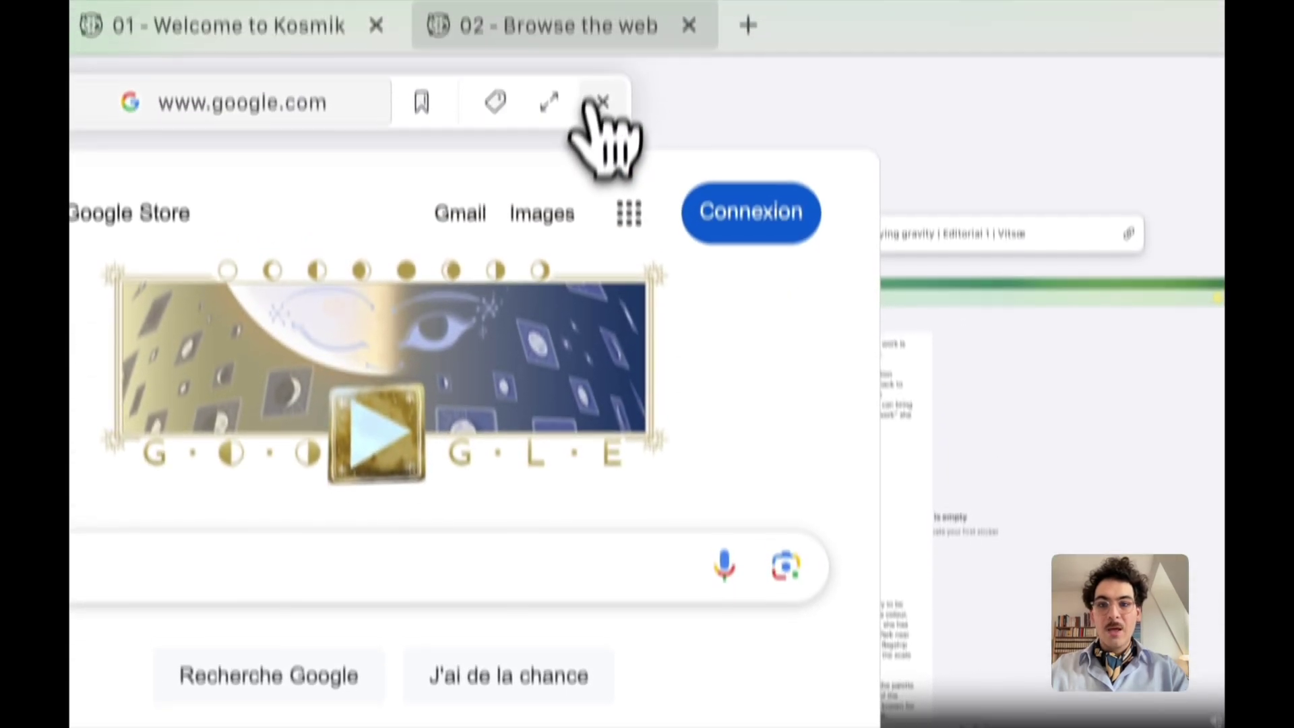
left_click(602, 103)
Step: Open the "Defying gravity" bookmark in the browser panel and skim the start of the article
left_click(1068, 234)
key("space")
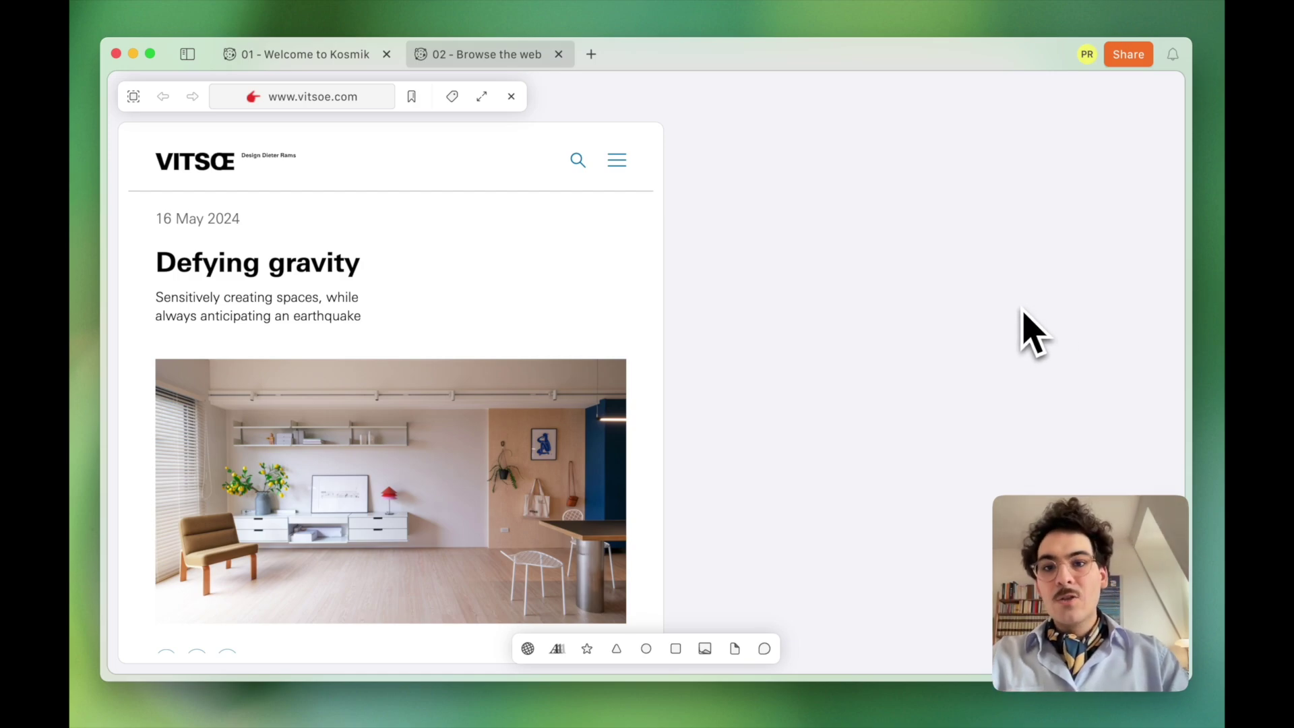
scroll(539, 371, "down", 10)
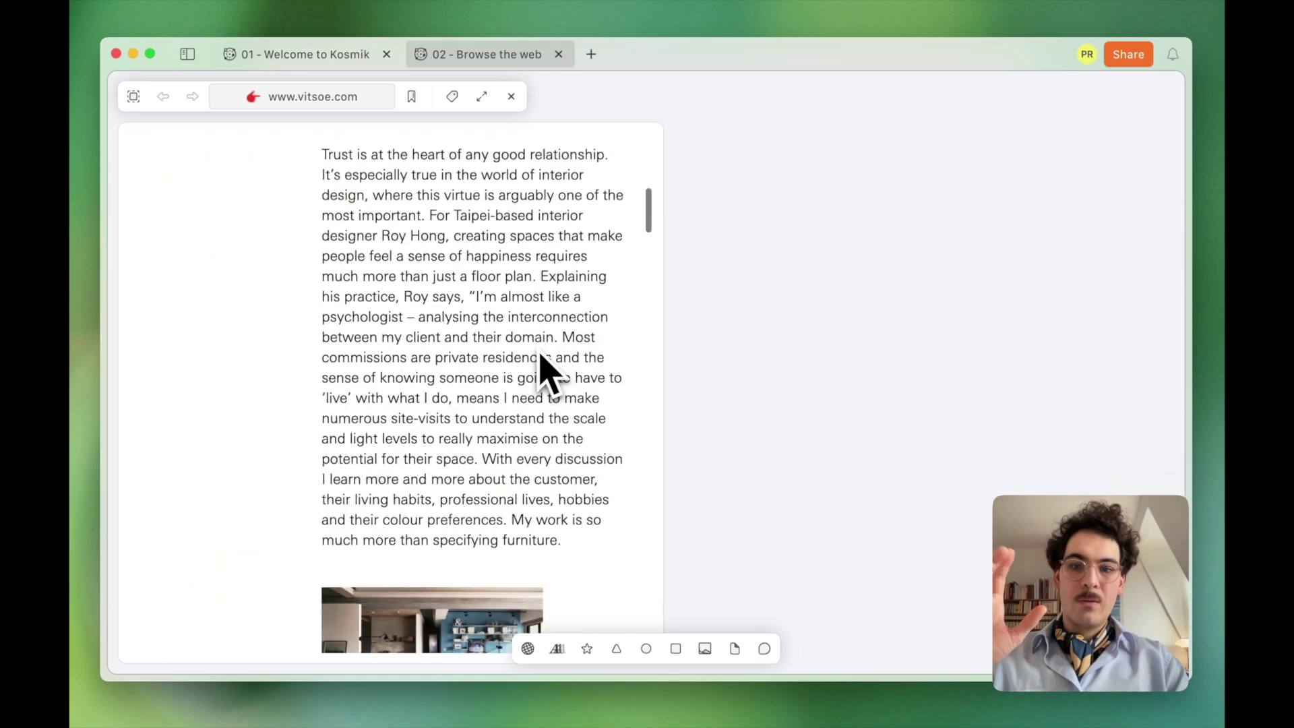
scroll(539, 371, "up", 15)
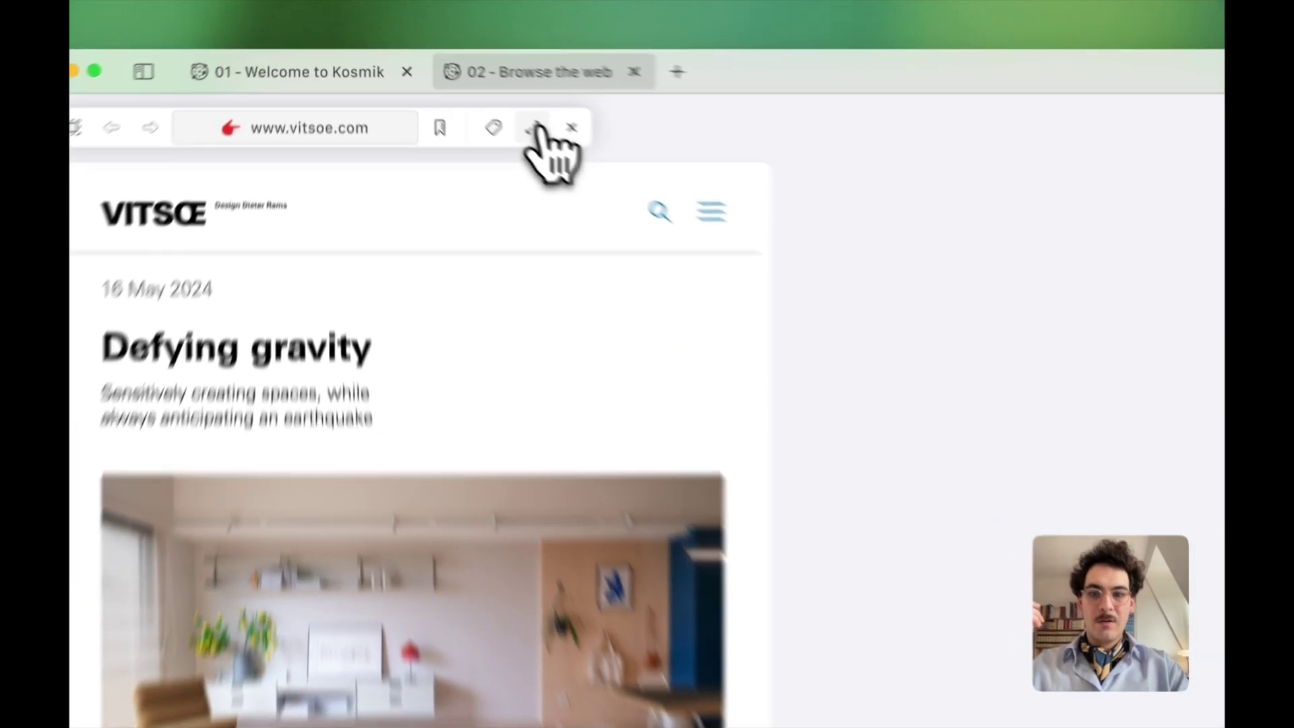
Step: Expand the article's browser panel to full width, skim the page, and restore the panel to its side-by-side size
left_click(482, 97)
scroll(722, 496, "down", 10)
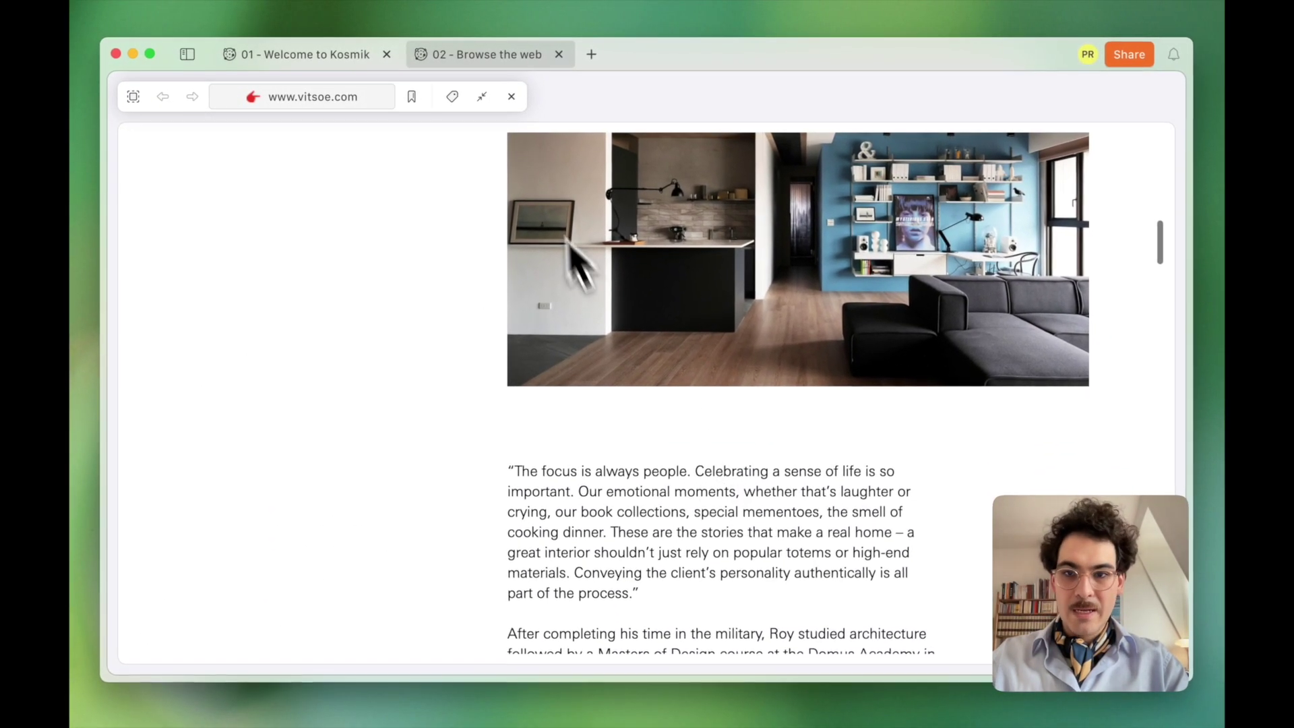
left_click(484, 97)
scroll(532, 303, "up", 10)
scroll(536, 320, "up", 5)
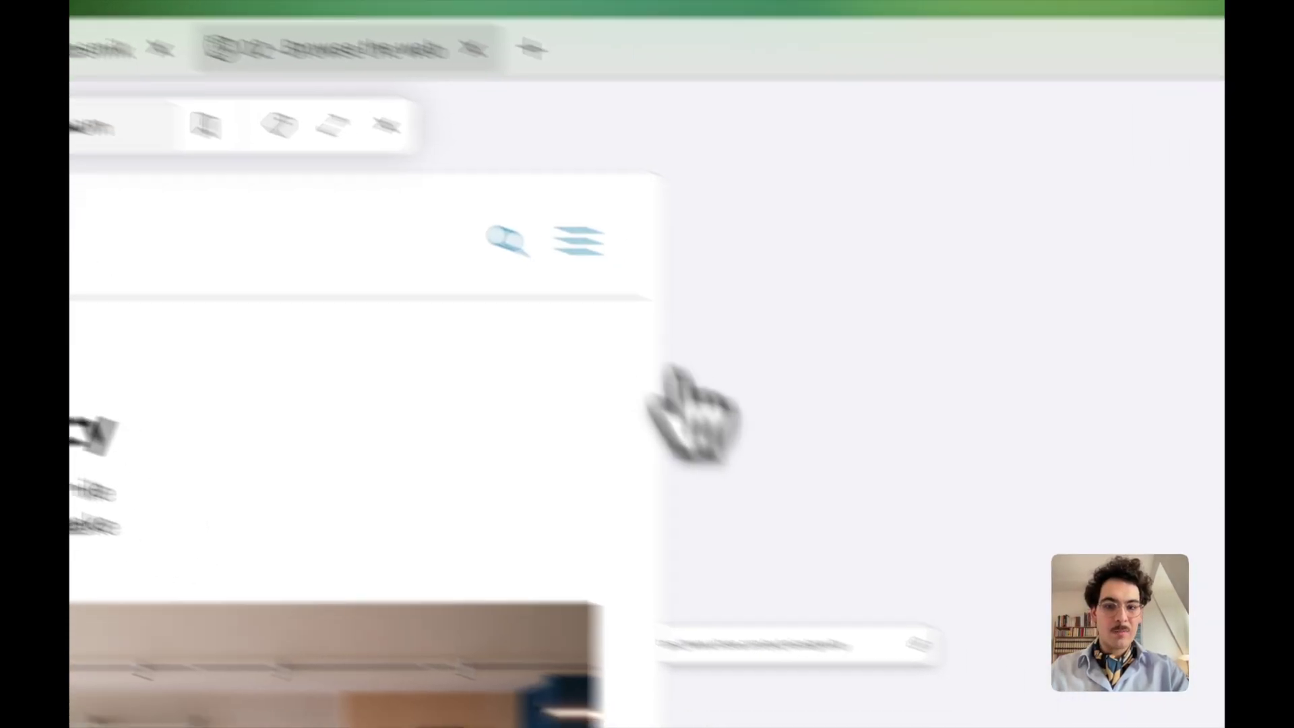
Step: Place the article's bookmark card on the empty canvas, clear of the browser panel
left_click_drag(897, 704, 1291, 336)
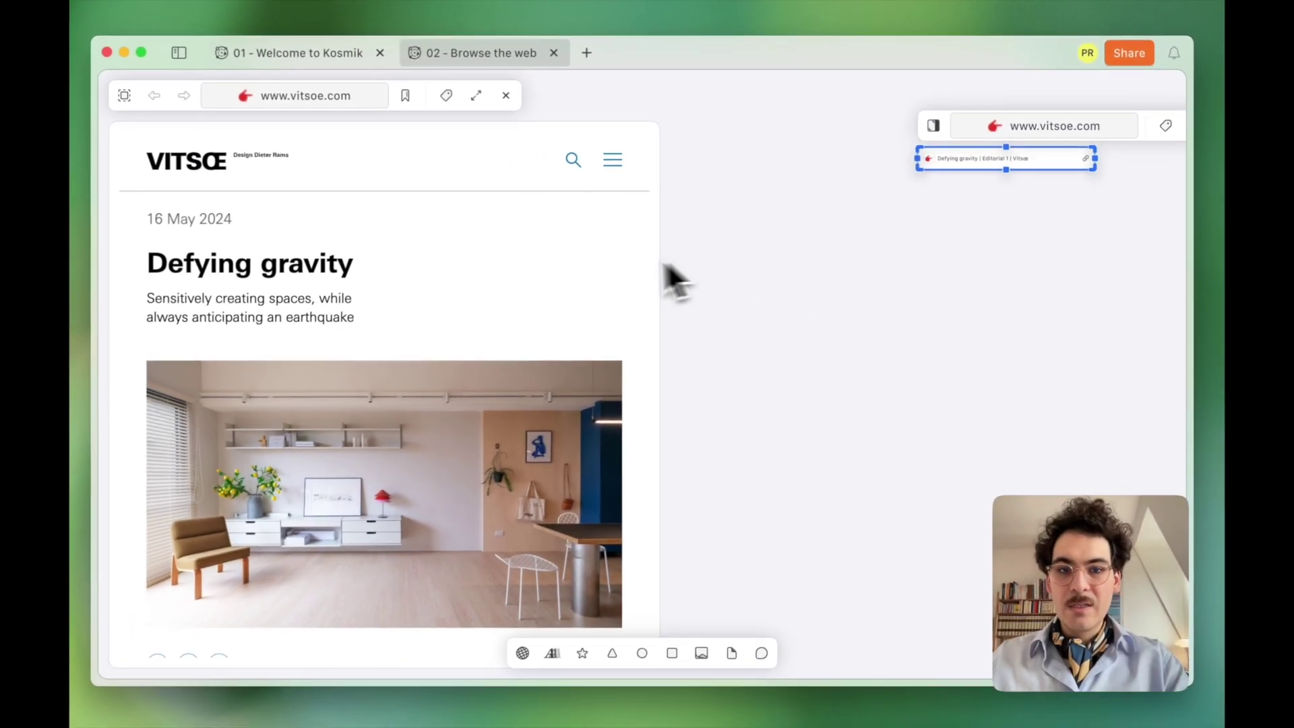
left_click(809, 257)
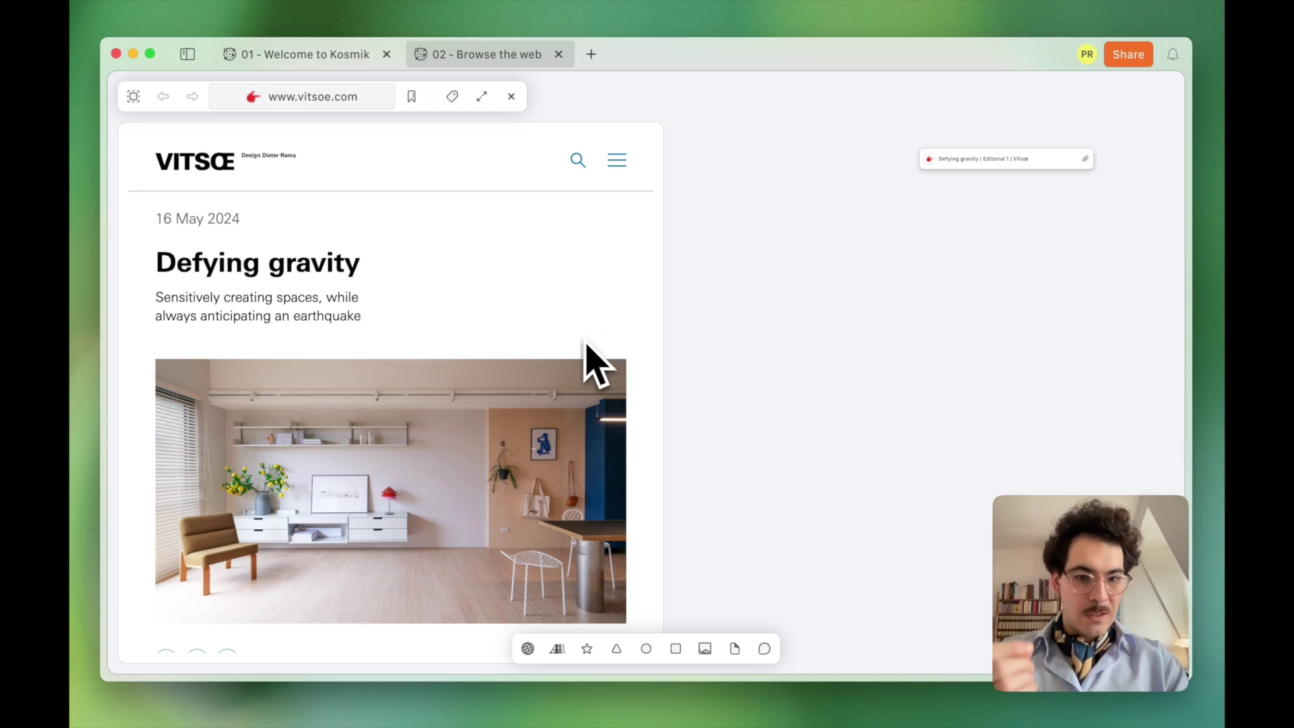
Step: Capture the article's opening living-room photo from the web page onto the canvas
scroll(586, 344, "down", 1)
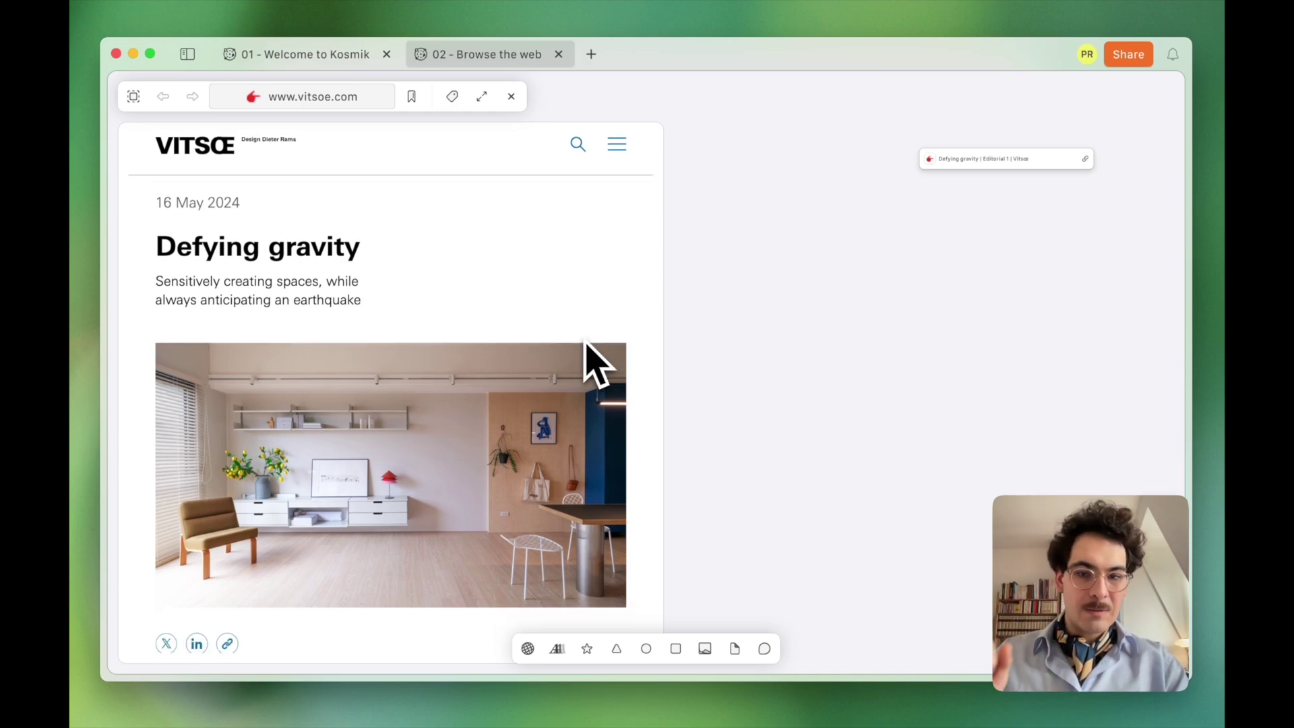
scroll(528, 357, "down", 2)
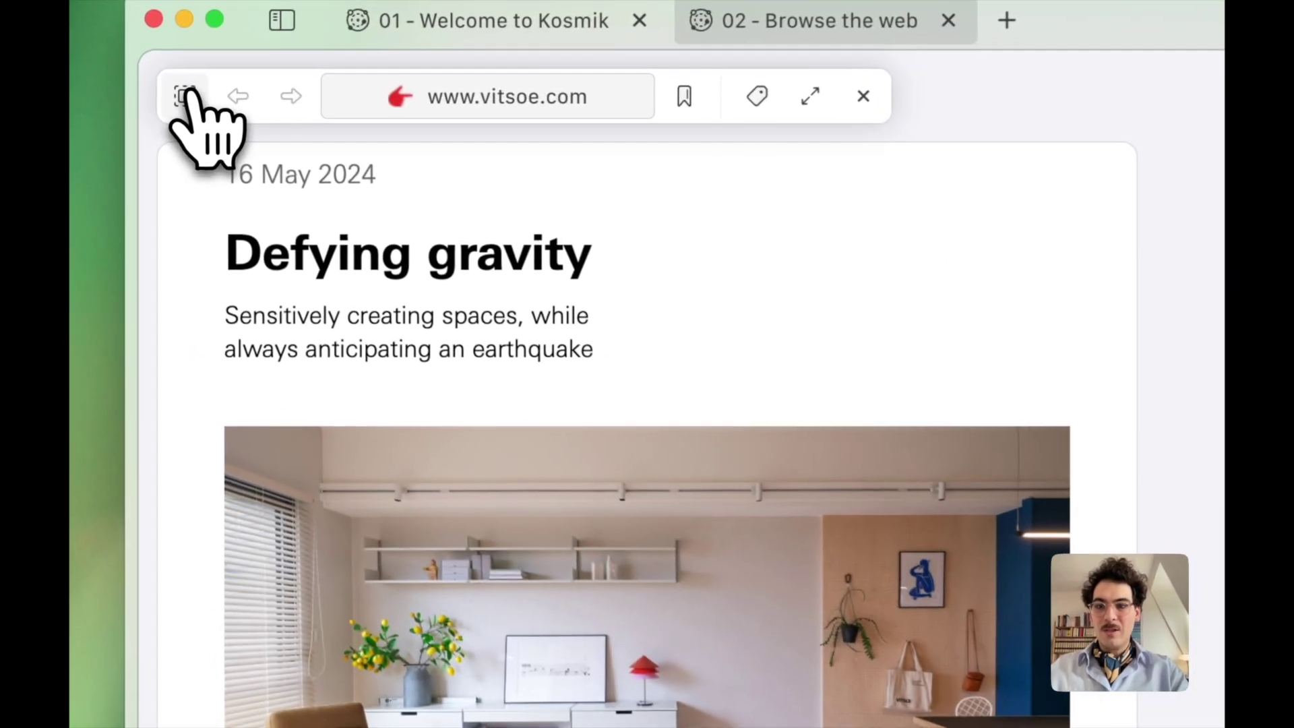
left_click(189, 92)
left_click(627, 580)
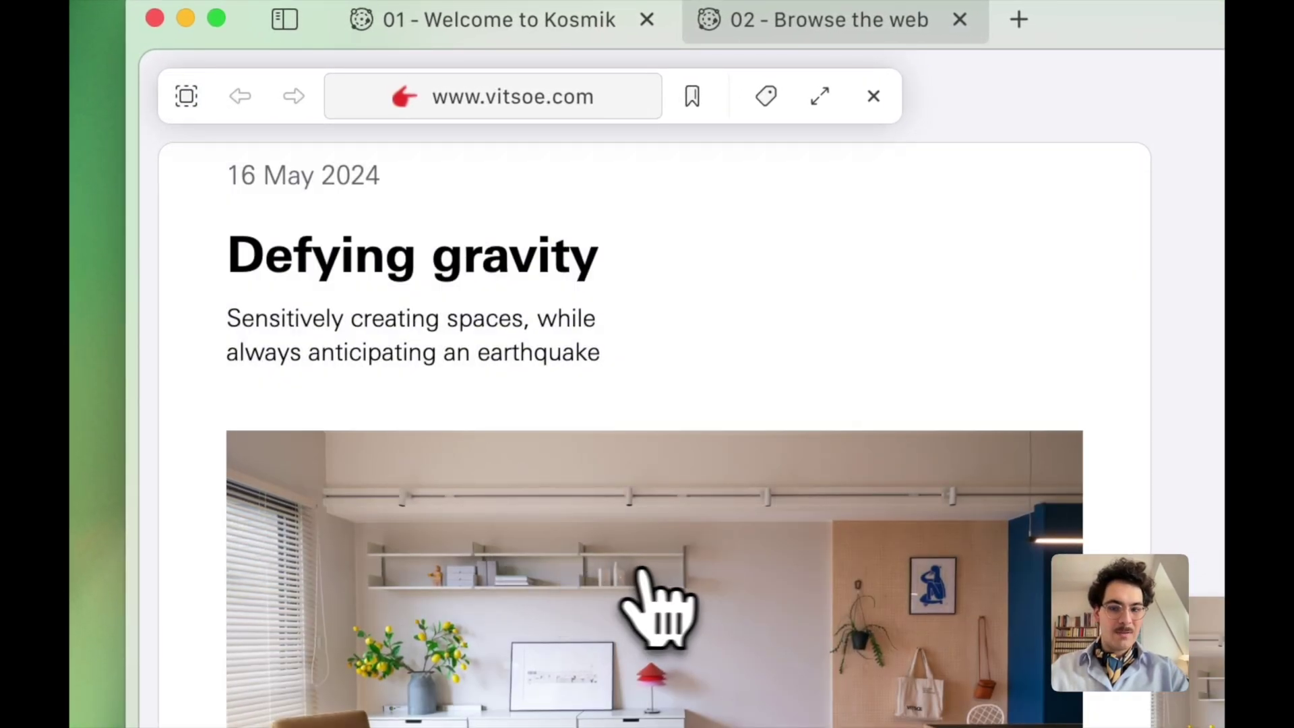
Step: Capture the paragraph beginning "Trust is at the heart of any good relationship" onto the canvas
scroll(651, 606, "down", 10)
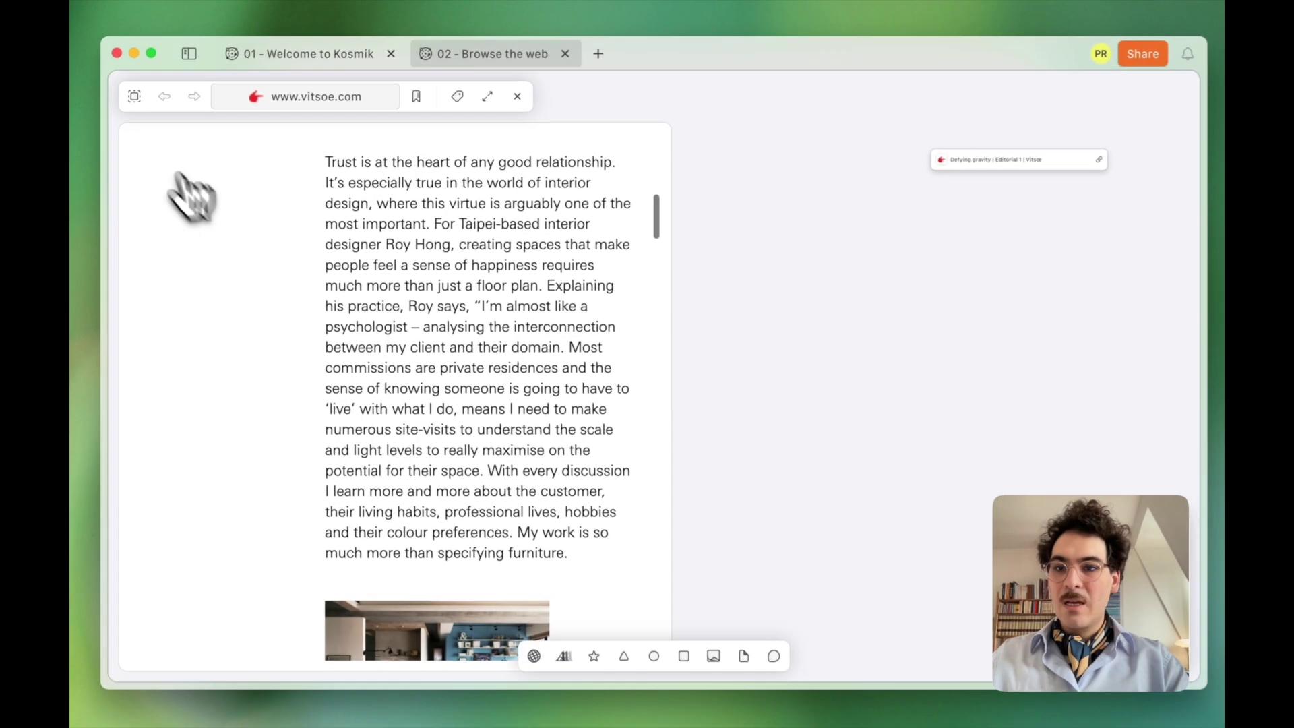
left_click(134, 97)
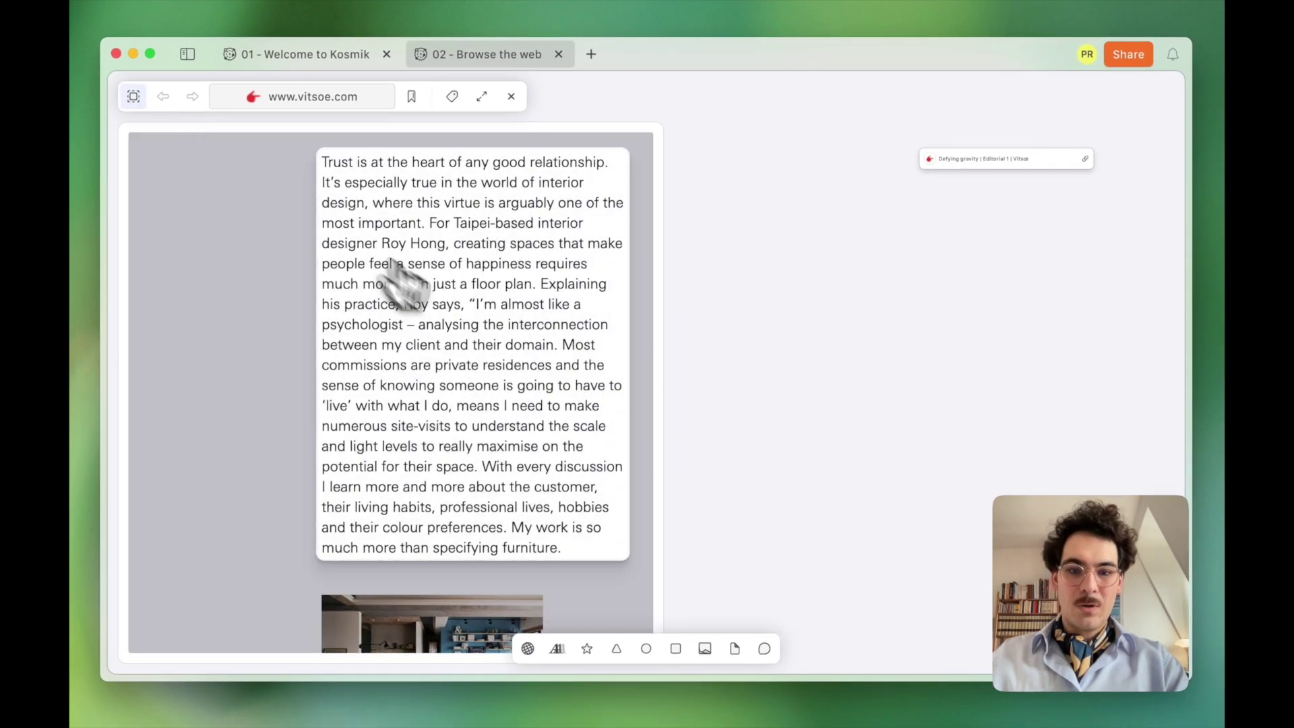
left_click(479, 324)
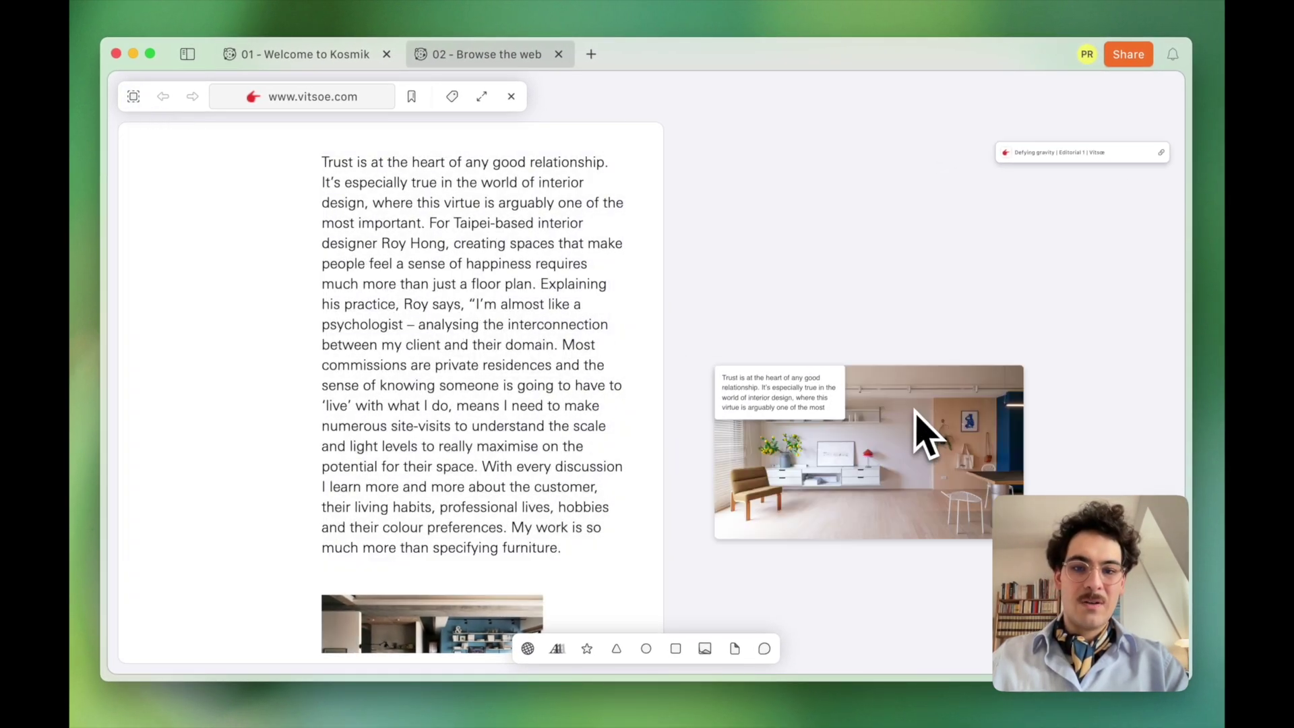
Step: Move the captured text below the bookmark card, expand it to its full length, and place the living-room photo beside it
left_click_drag(838, 357, 1072, 229)
left_click_drag(870, 432, 929, 432)
left_click(1064, 217)
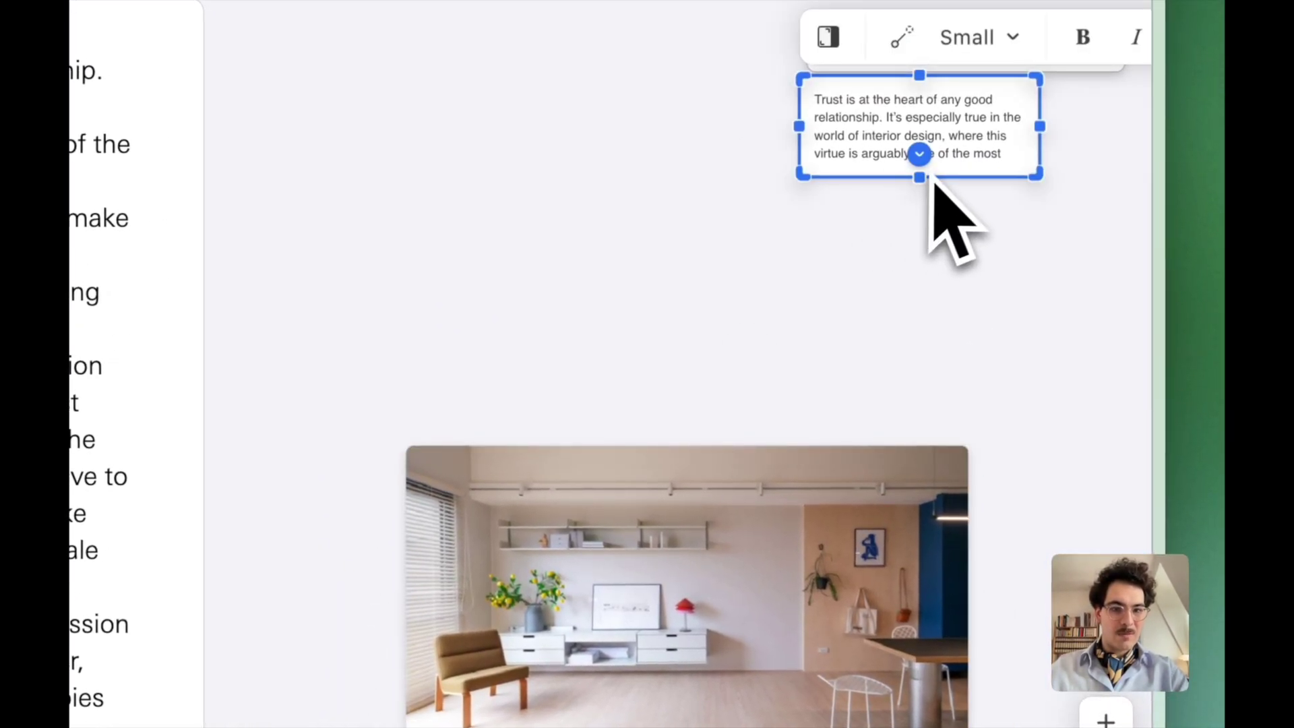
left_click(919, 155)
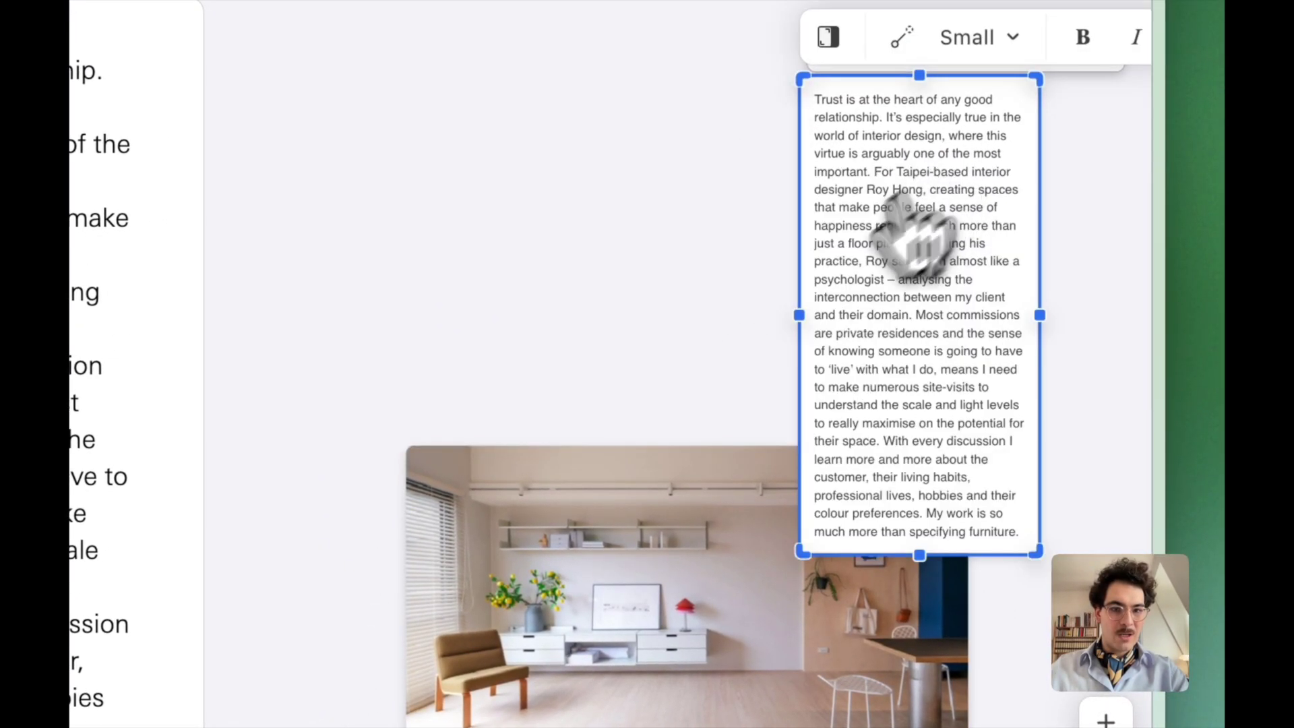
scroll(648, 320, "right", 6)
scroll(649, 319, "down", 3)
left_click(390, 498)
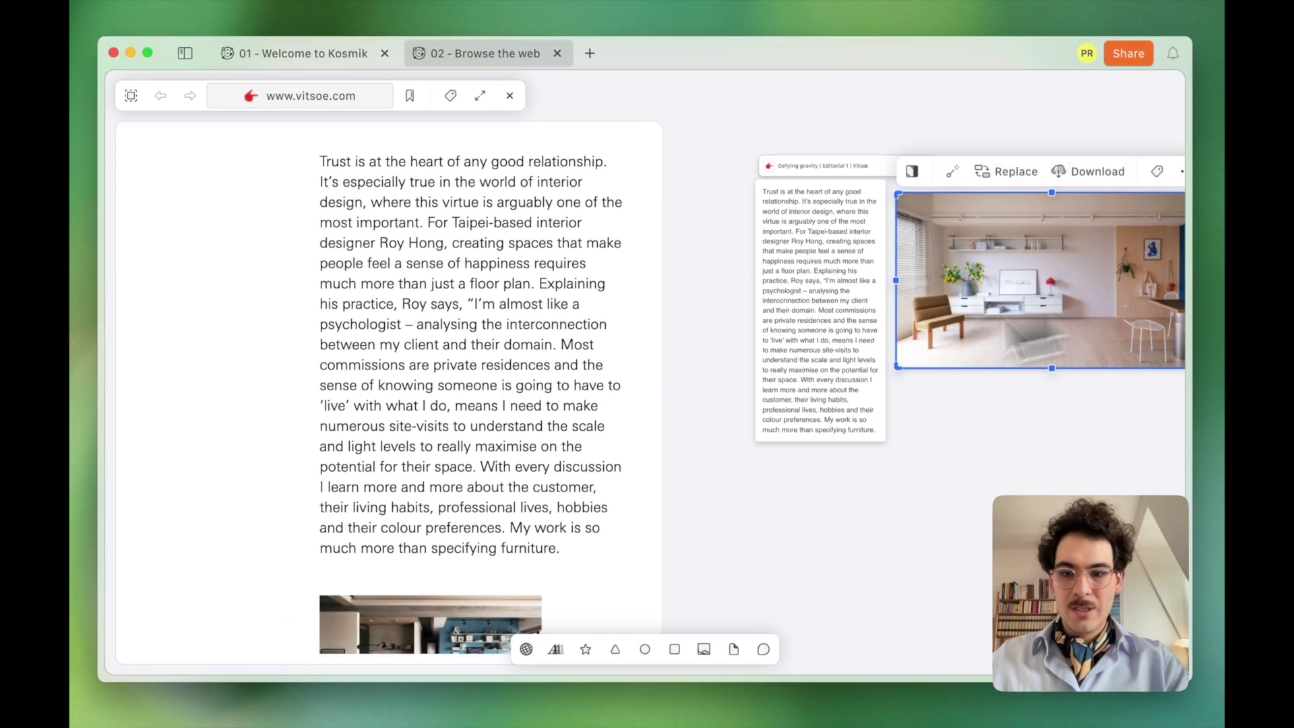
Step: Capture the photo of the room with the blue shelving wall and place it below the living-room photo
scroll(464, 457, "down", 5)
scroll(463, 457, "down", 2)
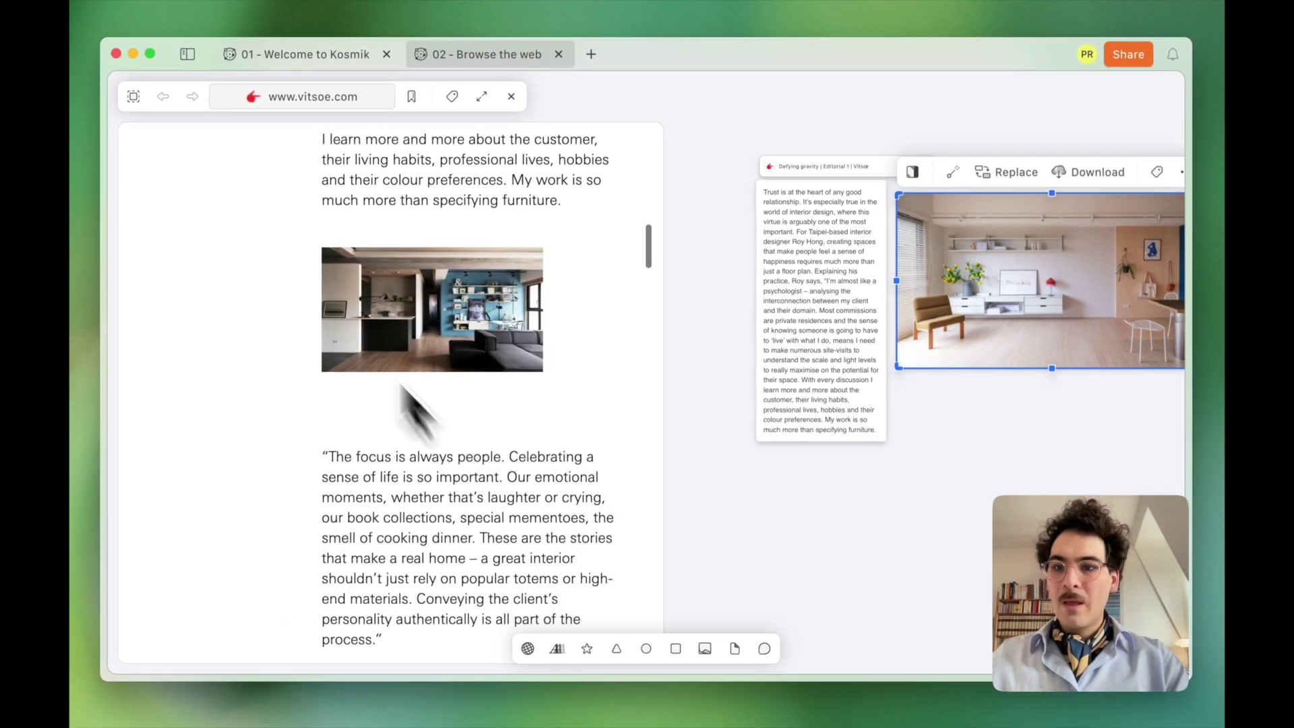
left_click(133, 96)
left_click(404, 278)
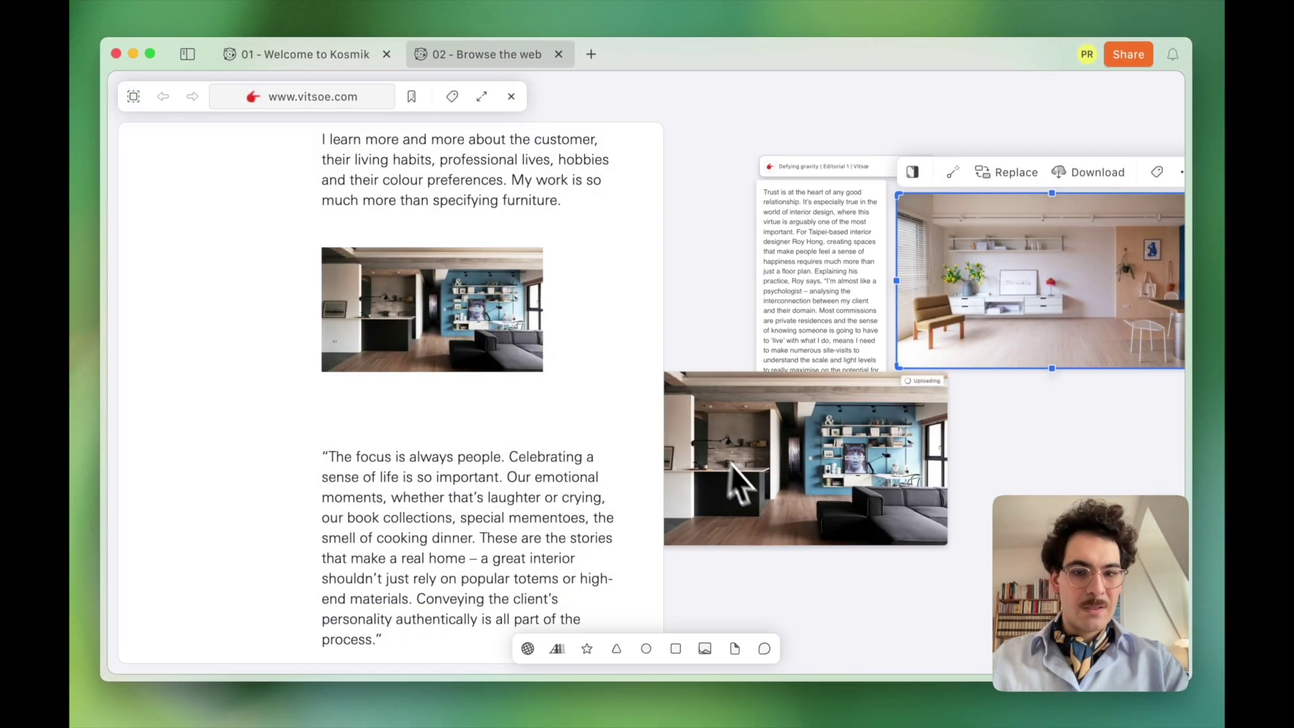
left_click(711, 457)
left_click_drag(702, 454, 985, 465)
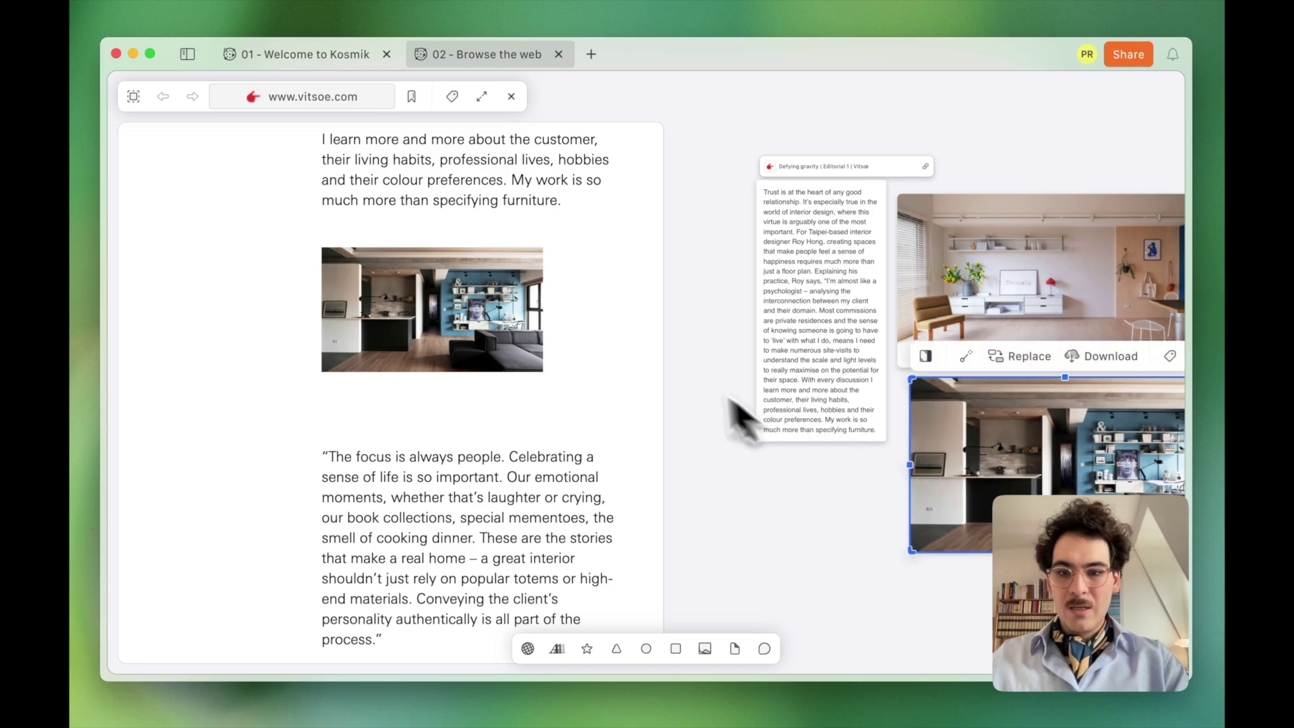
Step: Skim further down the article and close the browser panel
scroll(629, 376, "down", 10)
scroll(630, 376, "down", 10)
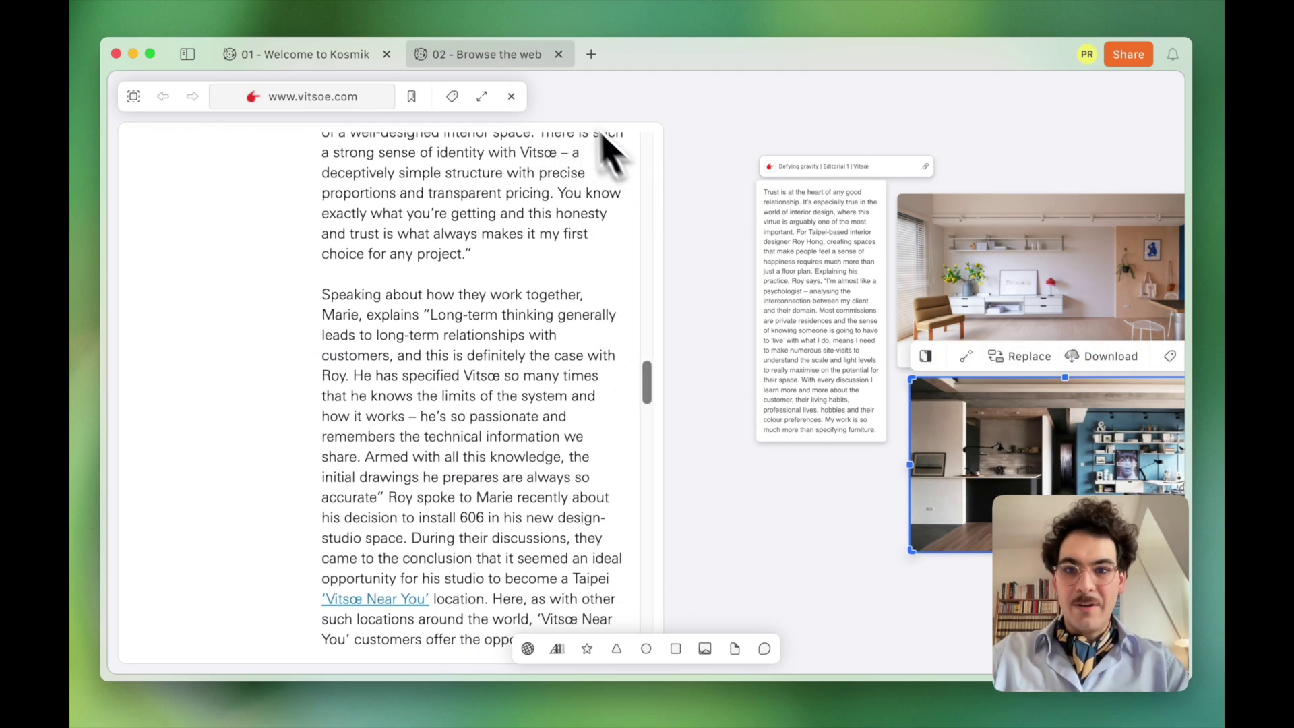
left_click(511, 96)
left_click(555, 191)
Step: Select the bookmark card, captured text and both photos, and automatically arrange them into a grid
scroll(549, 182, "right", 5)
left_click_drag(471, 113, 913, 448)
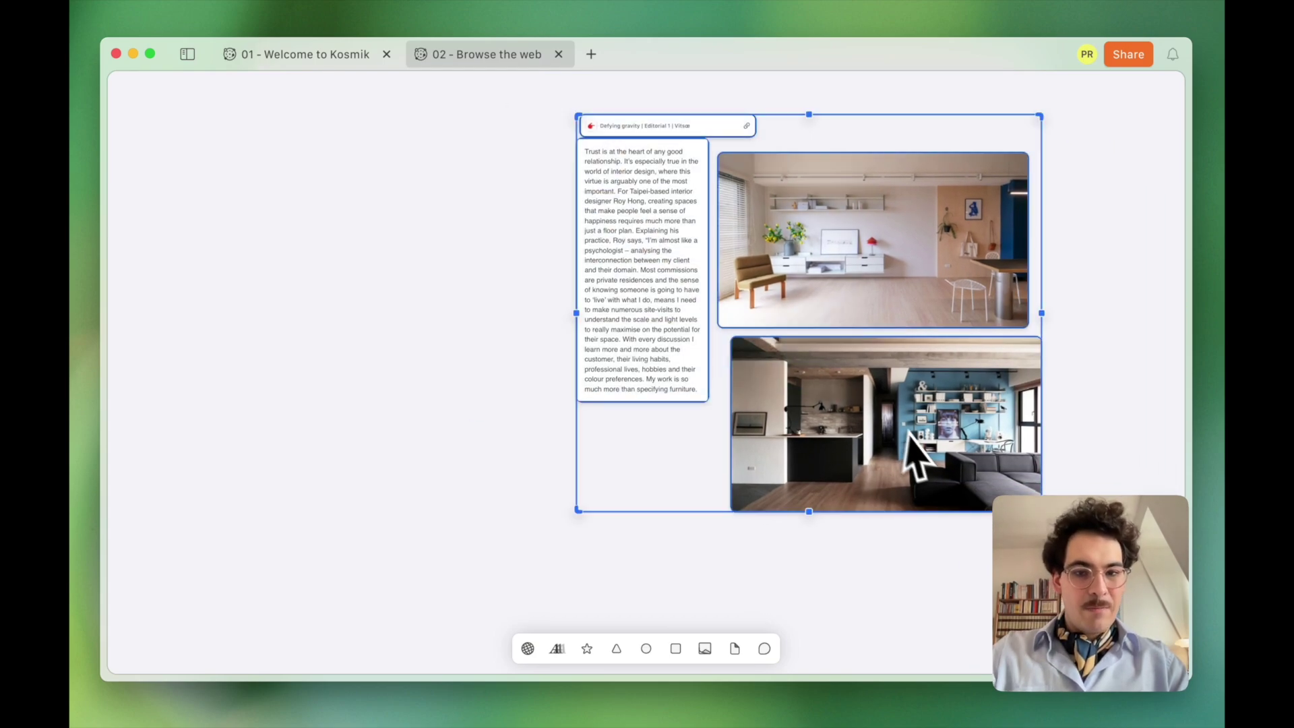
right_click(913, 447)
left_click(926, 341)
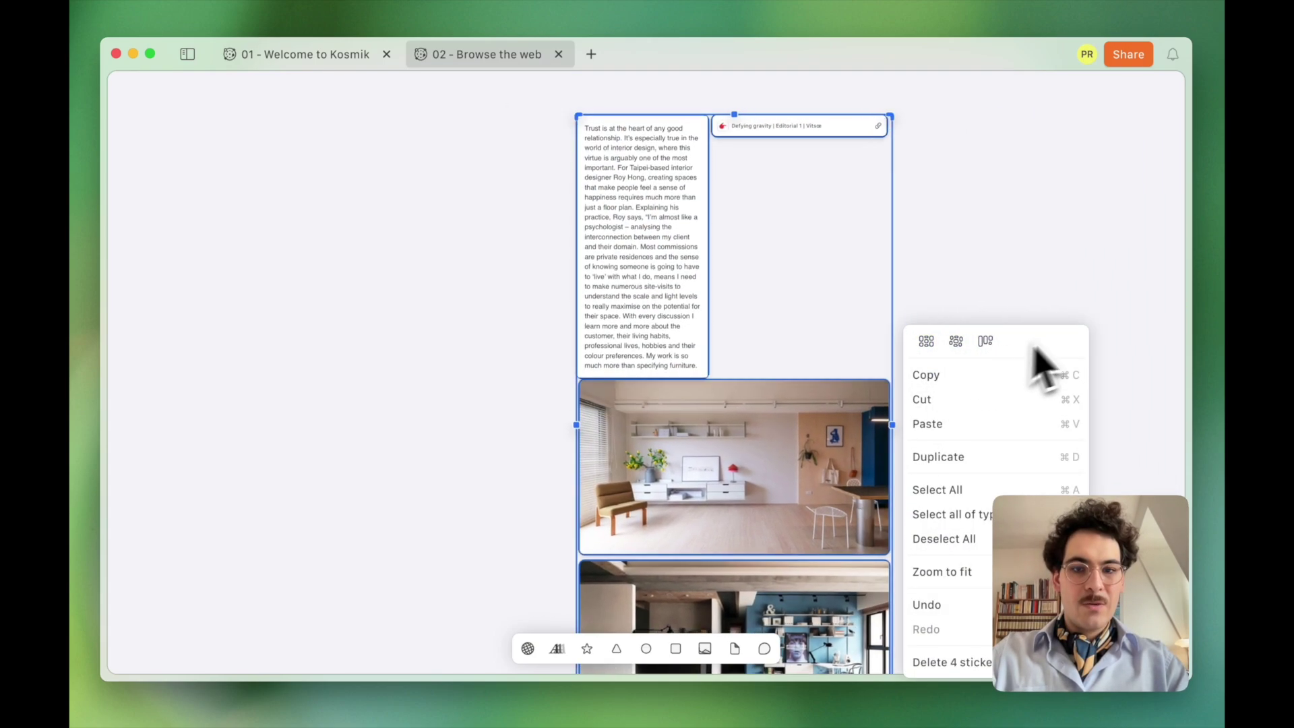
left_click(1048, 292)
scroll(1046, 288, "right", 2)
scroll(1046, 289, "down", 1)
scroll(971, 294, "right", 1)
scroll(971, 294, "up", 1)
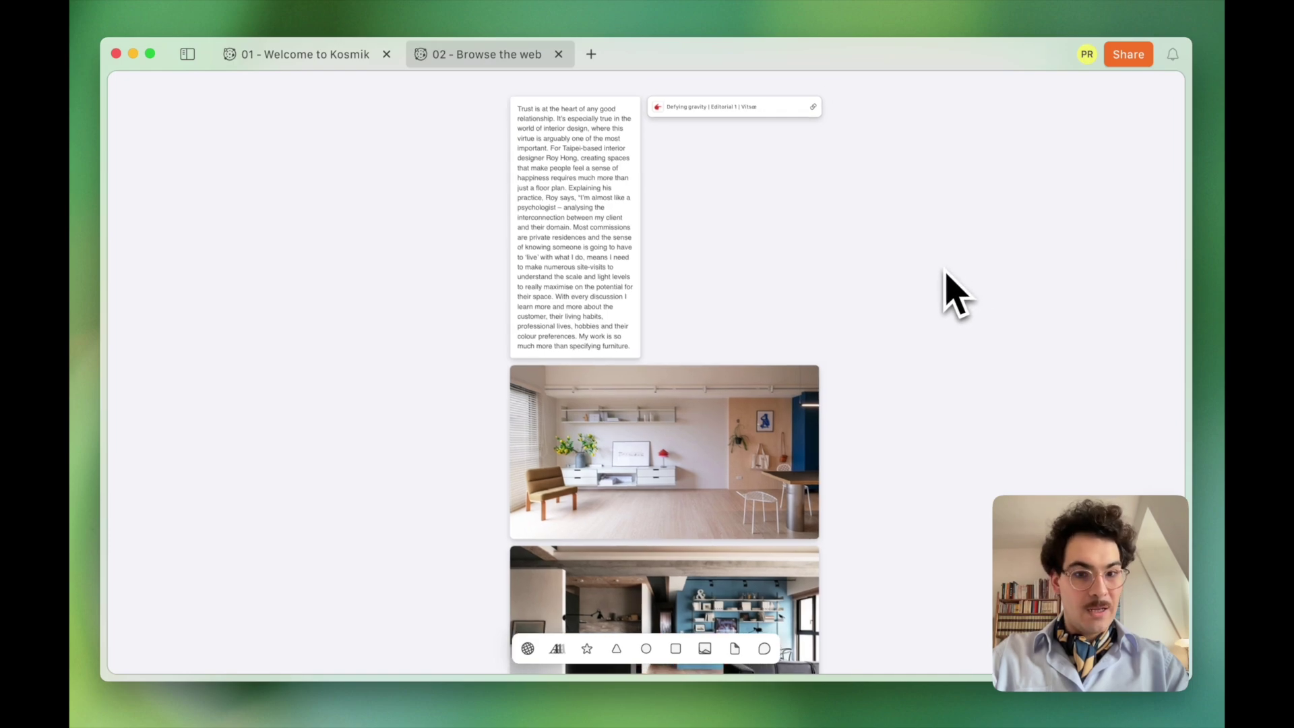
Step: Open the captured living-room photo in the side panel
left_click(704, 404)
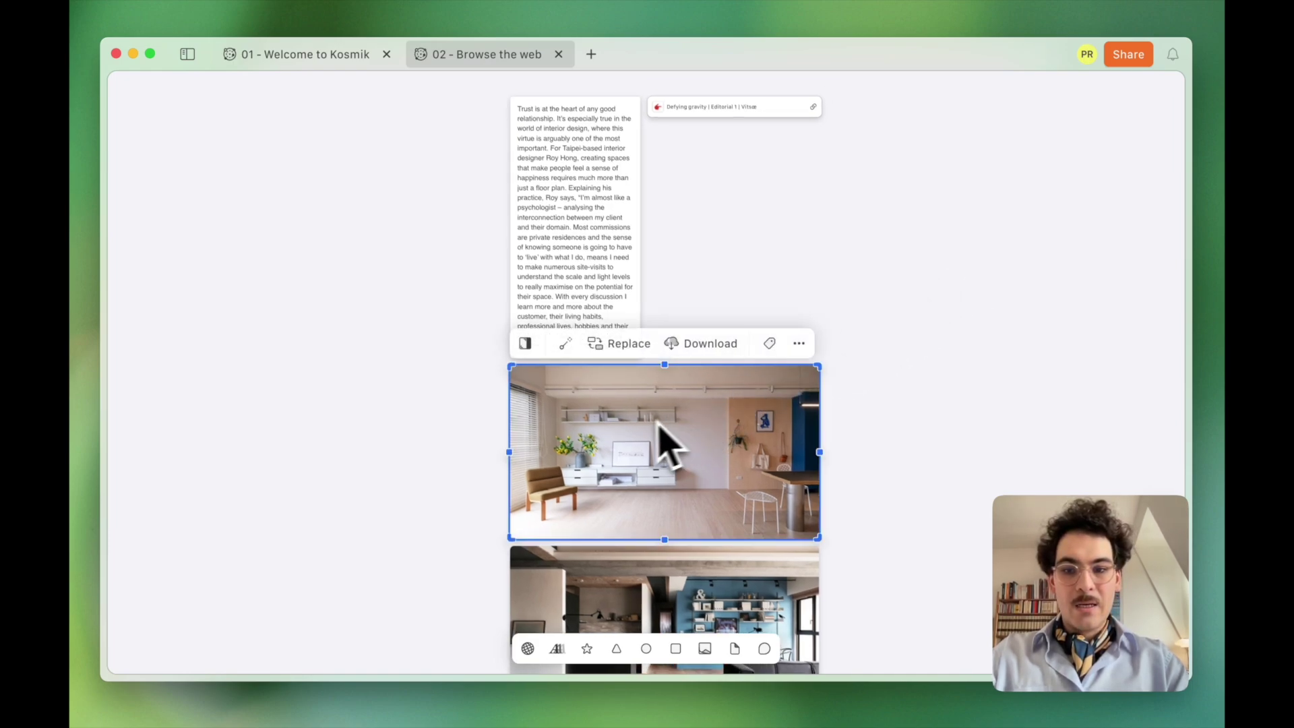
left_click(533, 348)
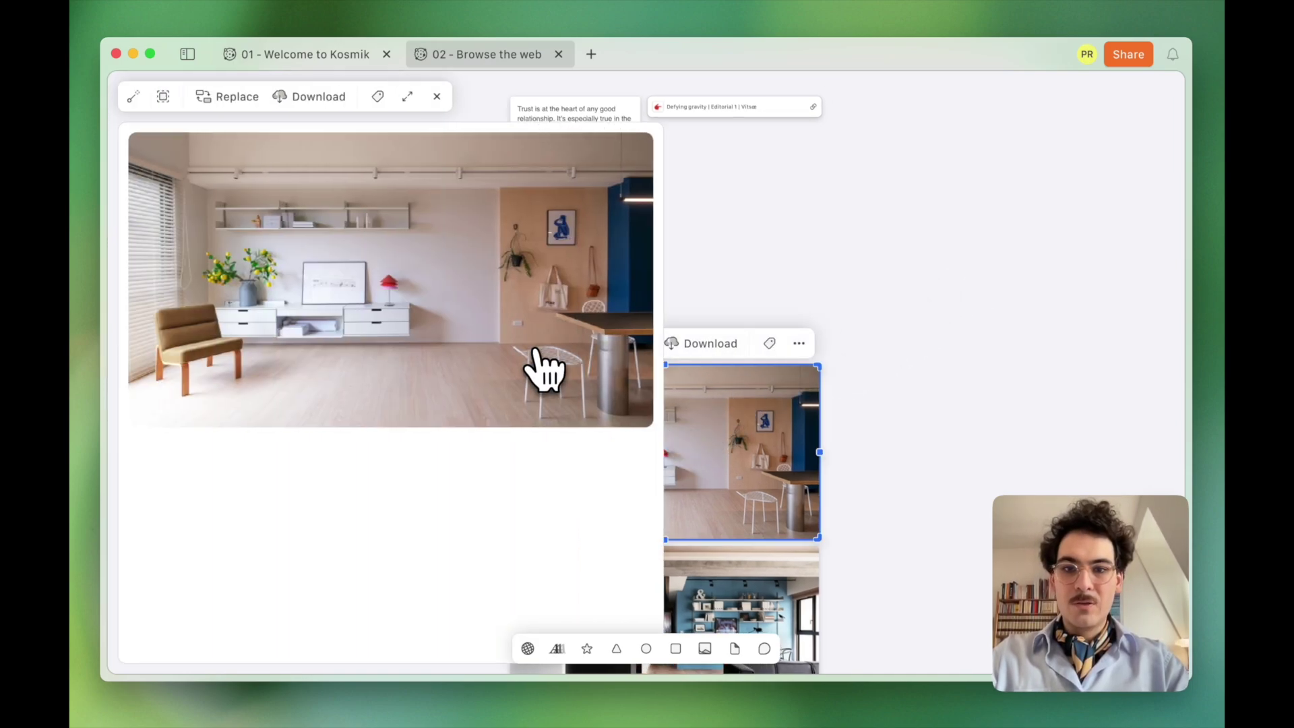
left_click(436, 97)
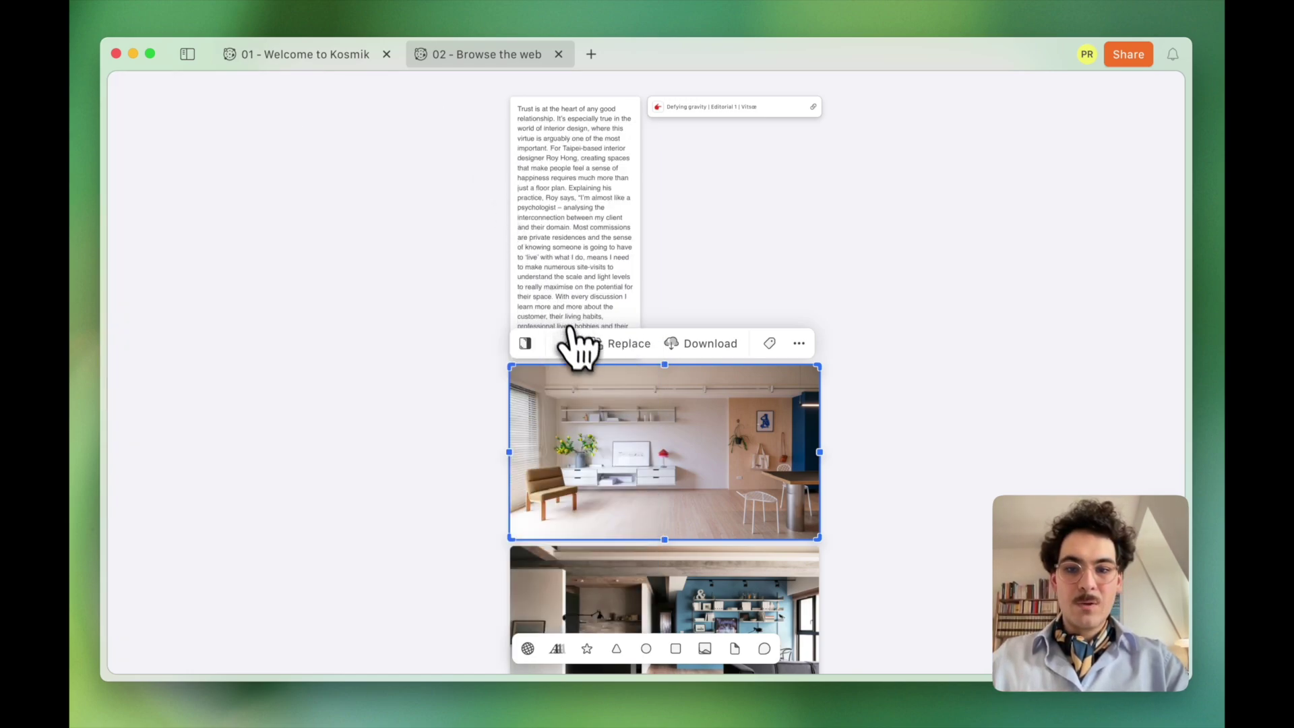
mouse_move(572, 339)
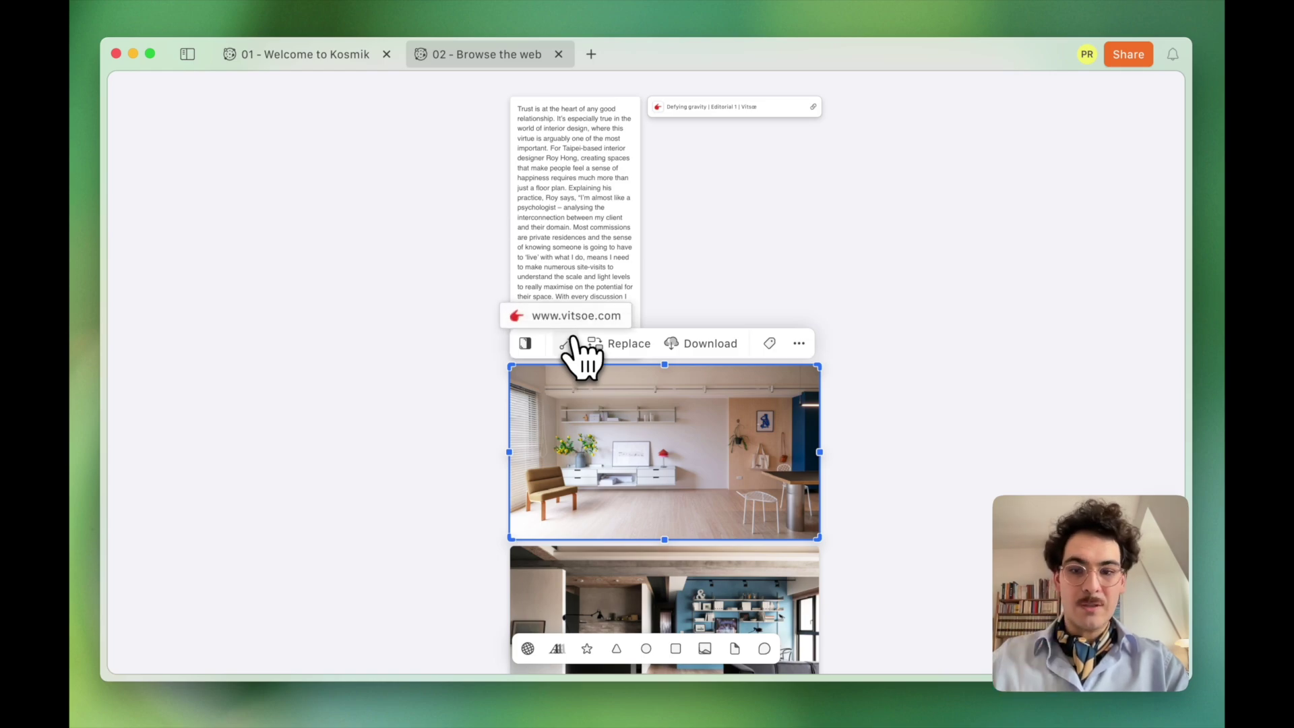
left_click(573, 339)
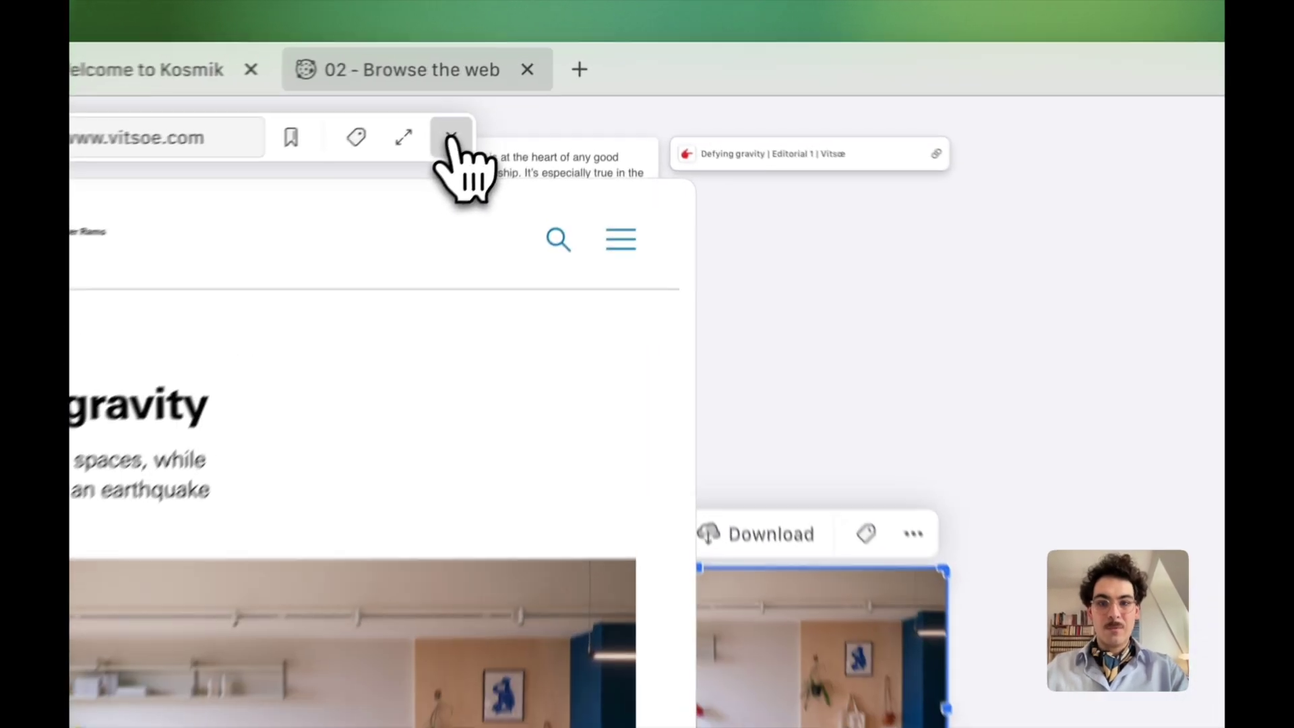
left_click(511, 96)
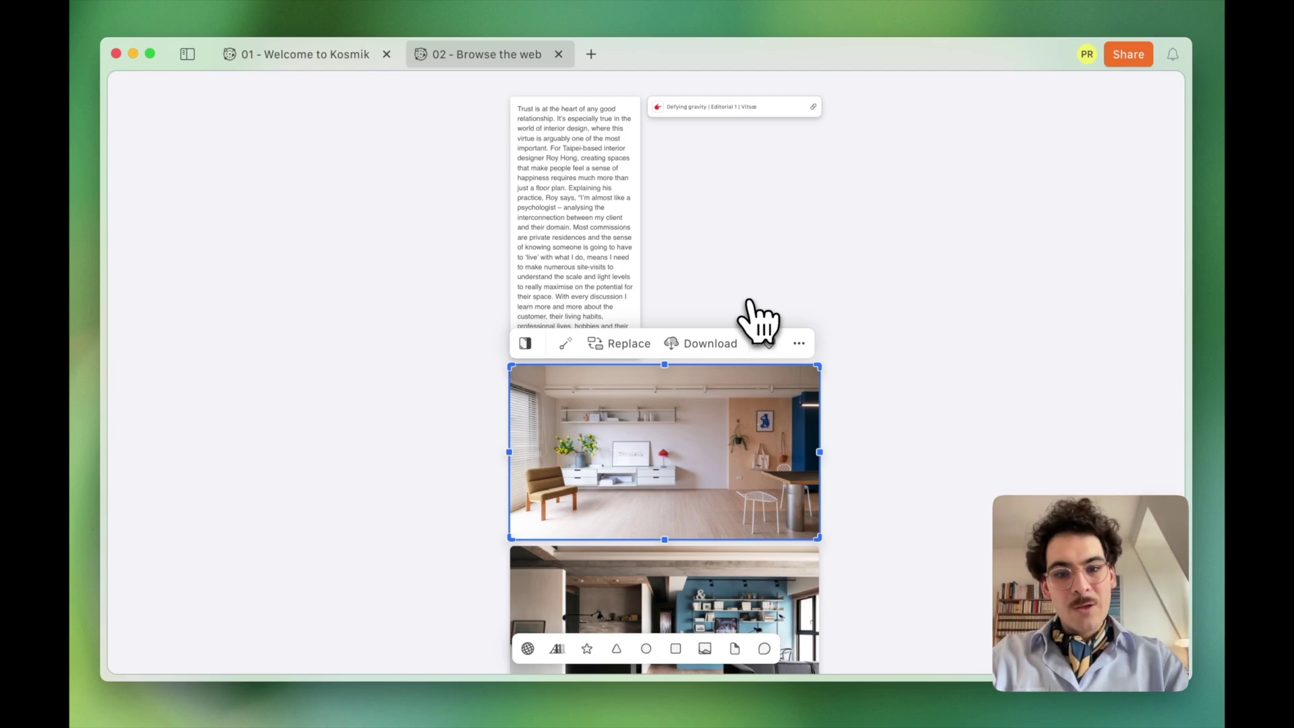
Step: Examine the living-room photo's description and generated tags, and close them by deselecting the photo
left_click(769, 343)
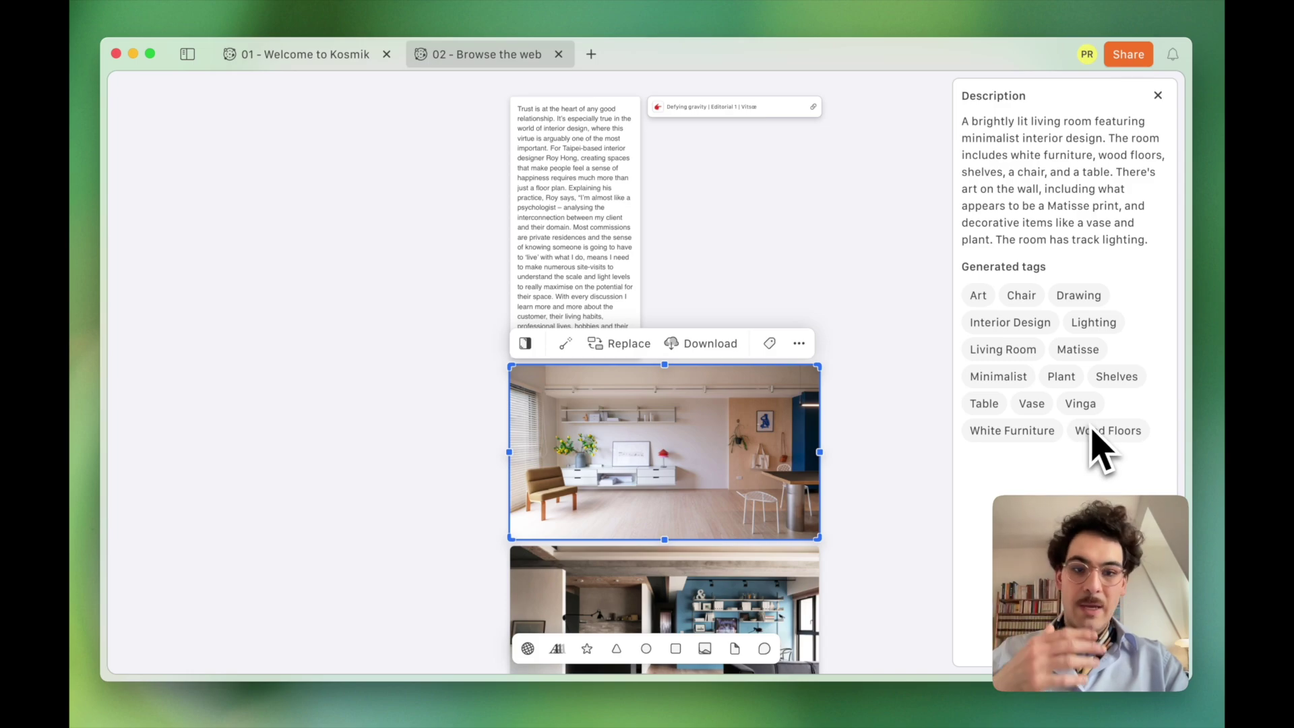
left_click(946, 317)
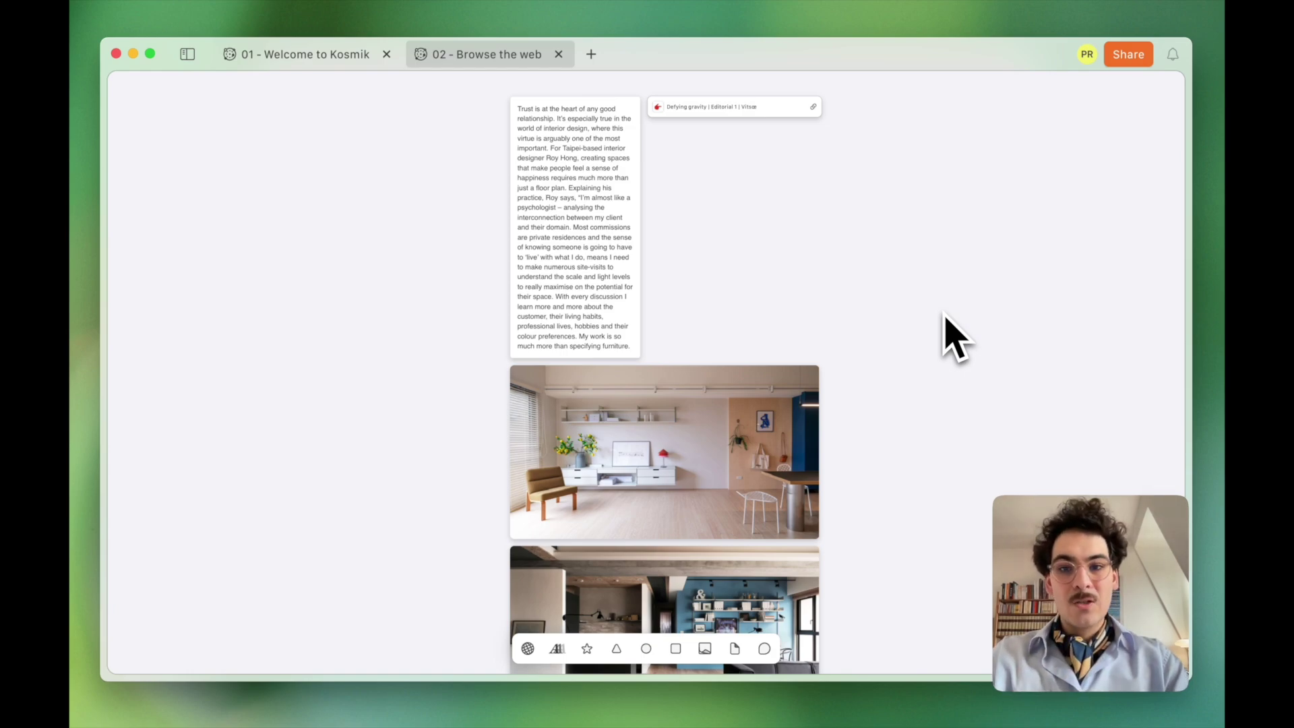
Step: Show the workspace's list of universes beside the 02 - Browse the web canvas
scroll(956, 337, "down", 3)
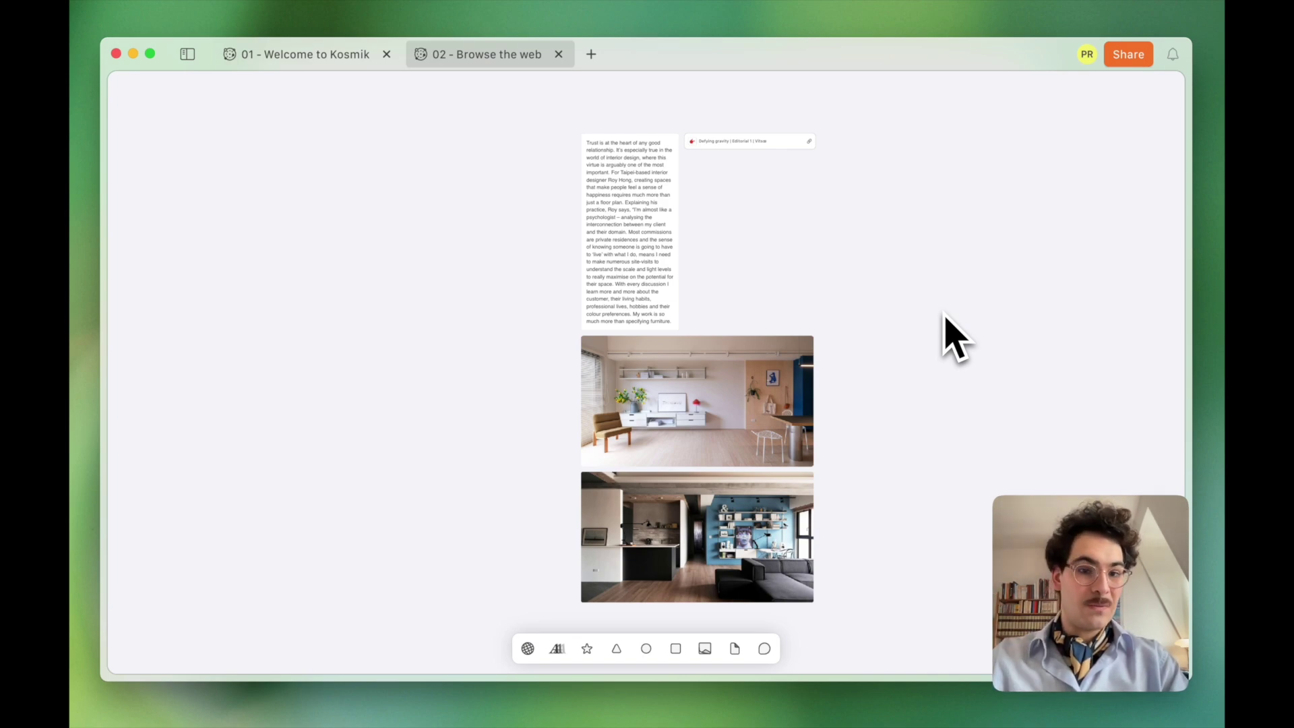
key("super+backslash")
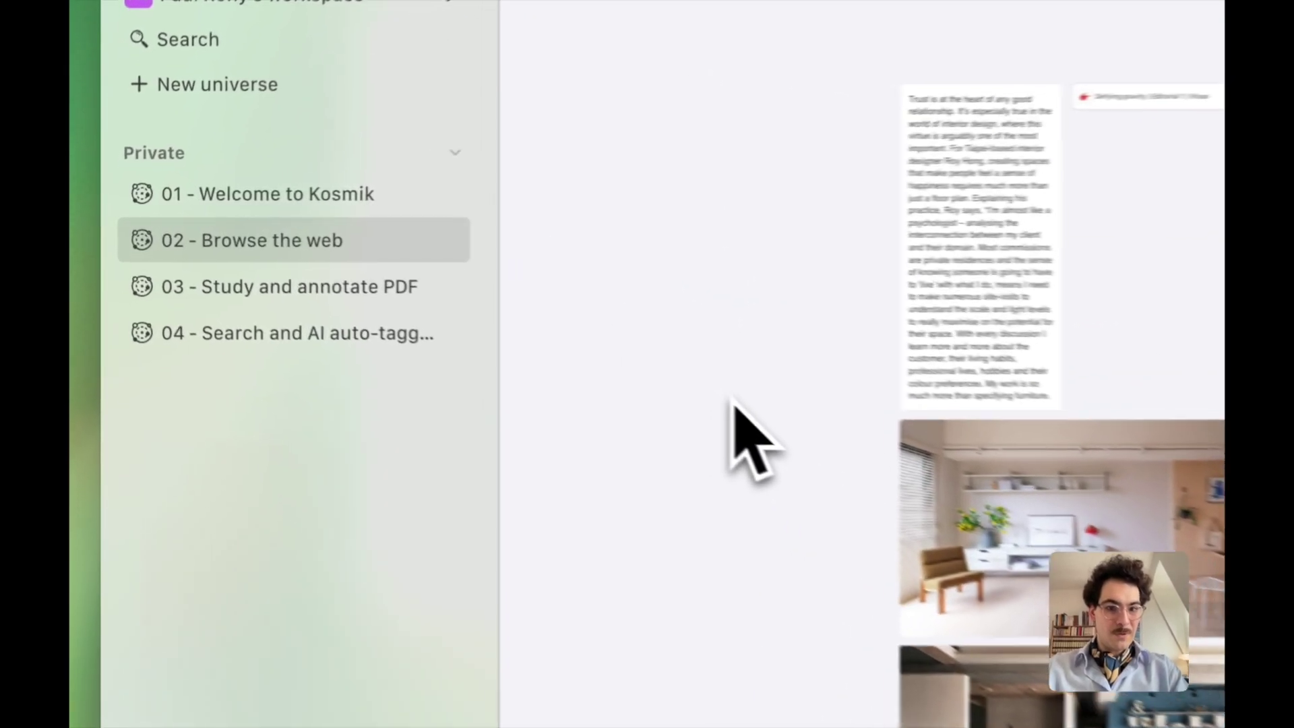